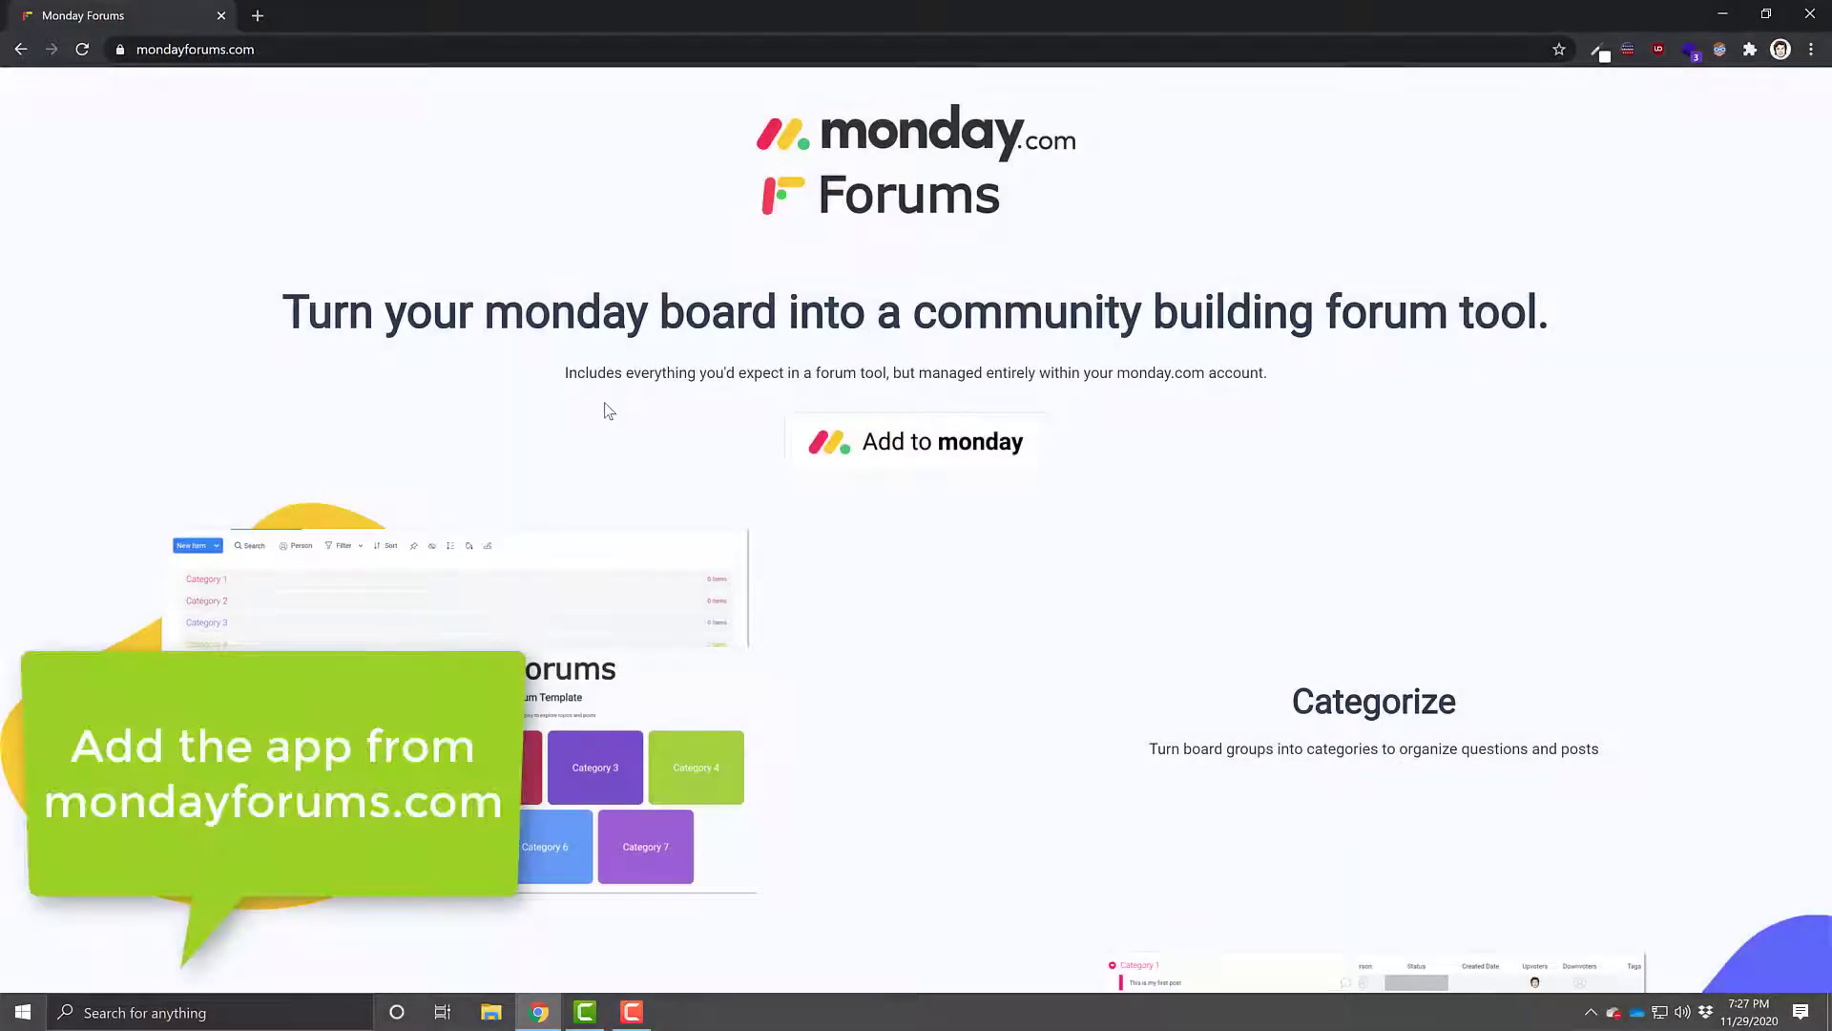
# Add Monday Forums to monday by creating a board from the Monday Forums template, found by searching 'foru'.
pyautogui.click(892, 446)
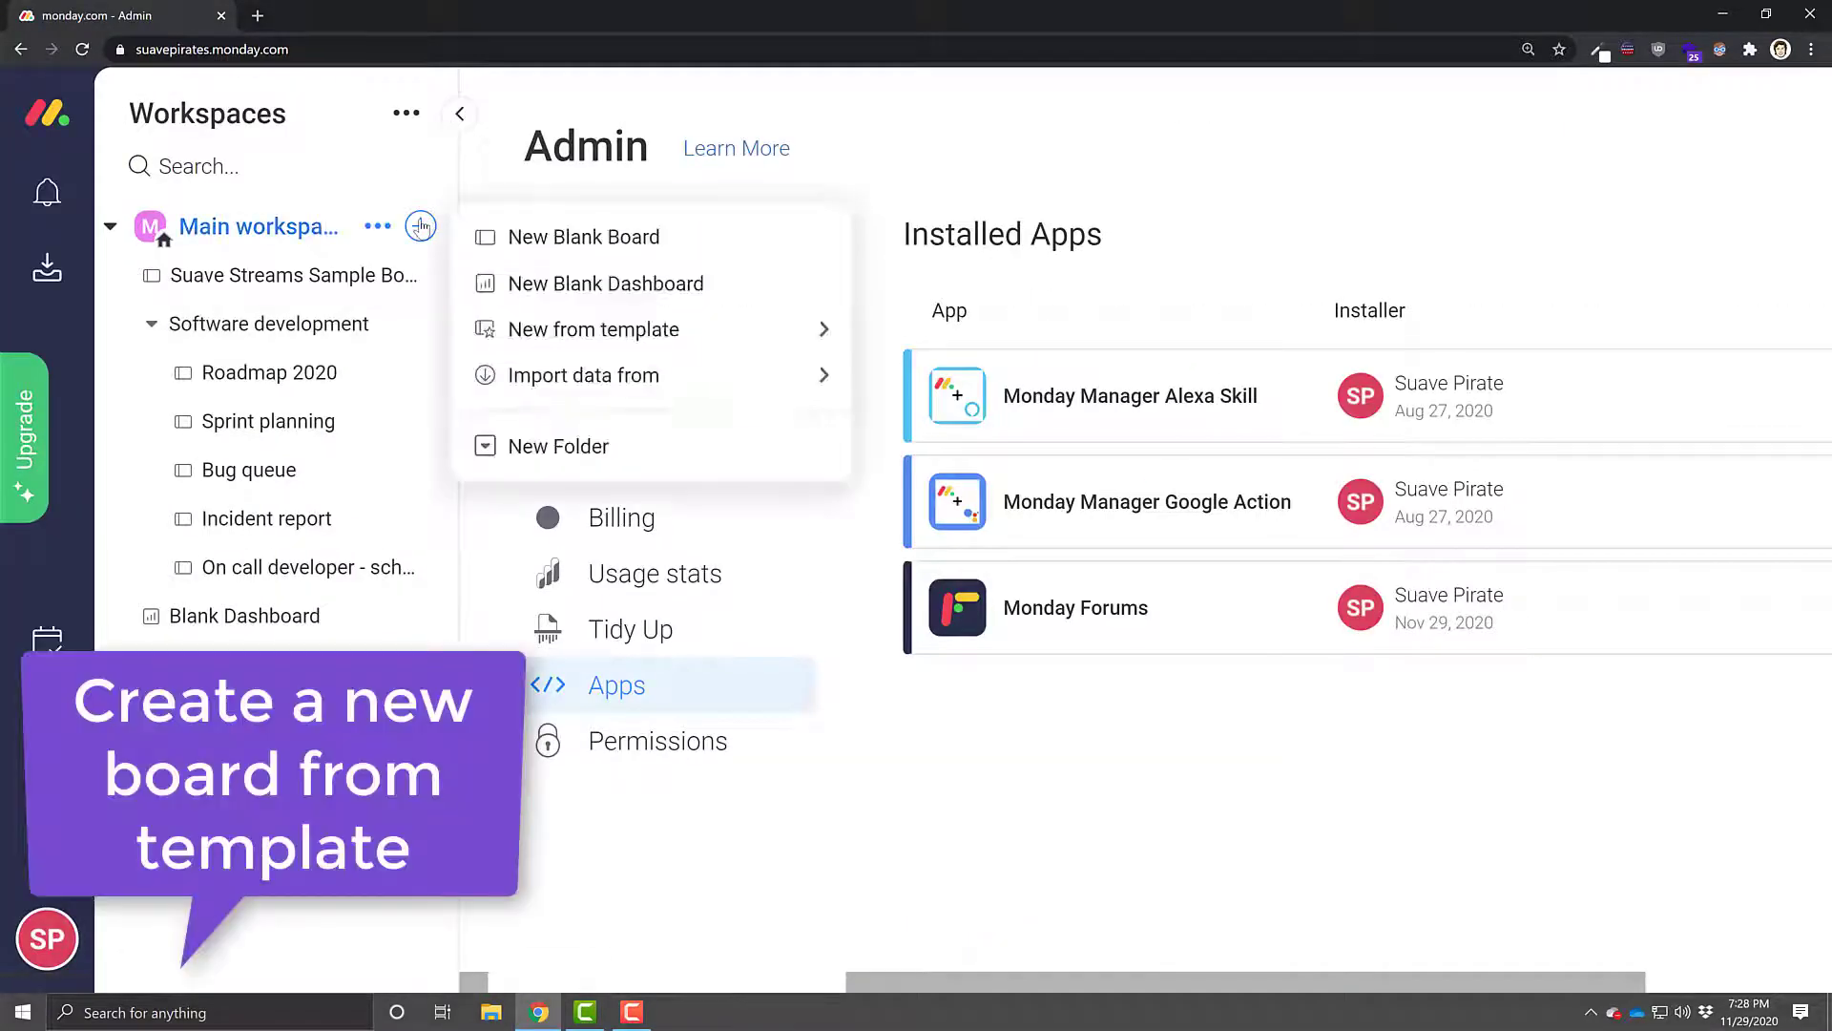
pyautogui.moveTo(696, 335)
pyautogui.click(1002, 485)
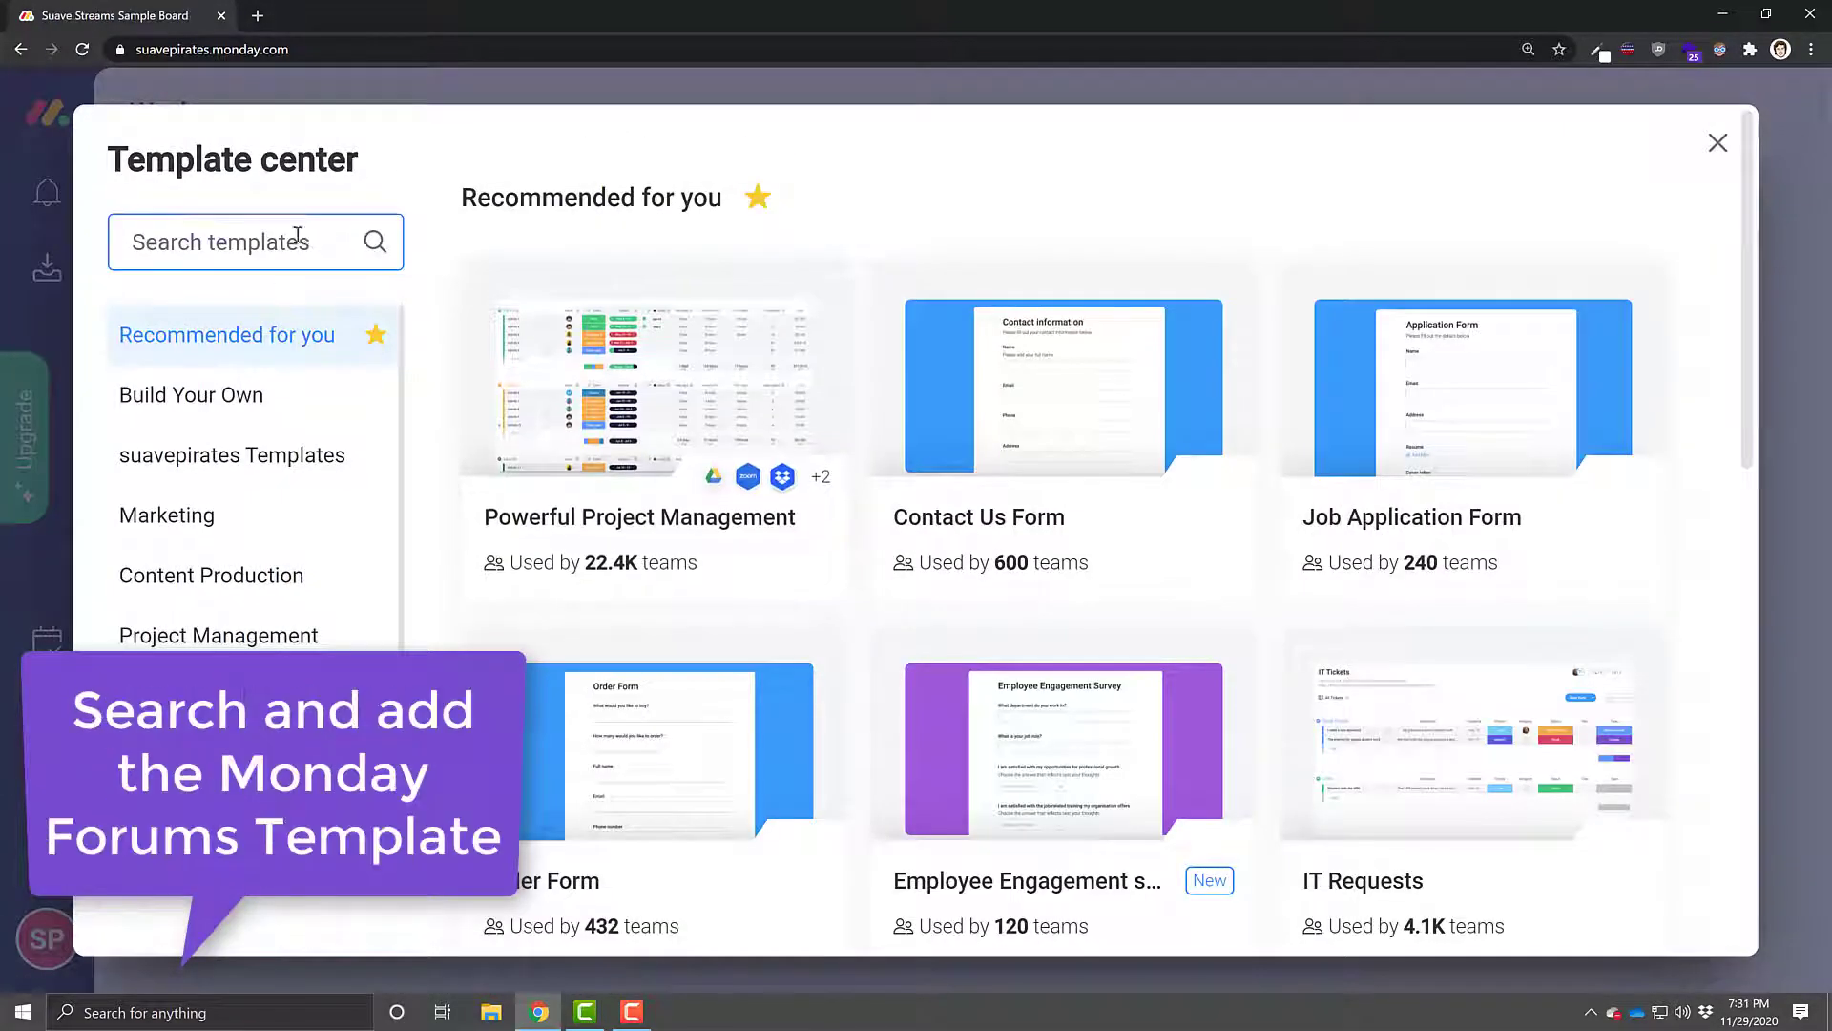
pyautogui.write('foru')
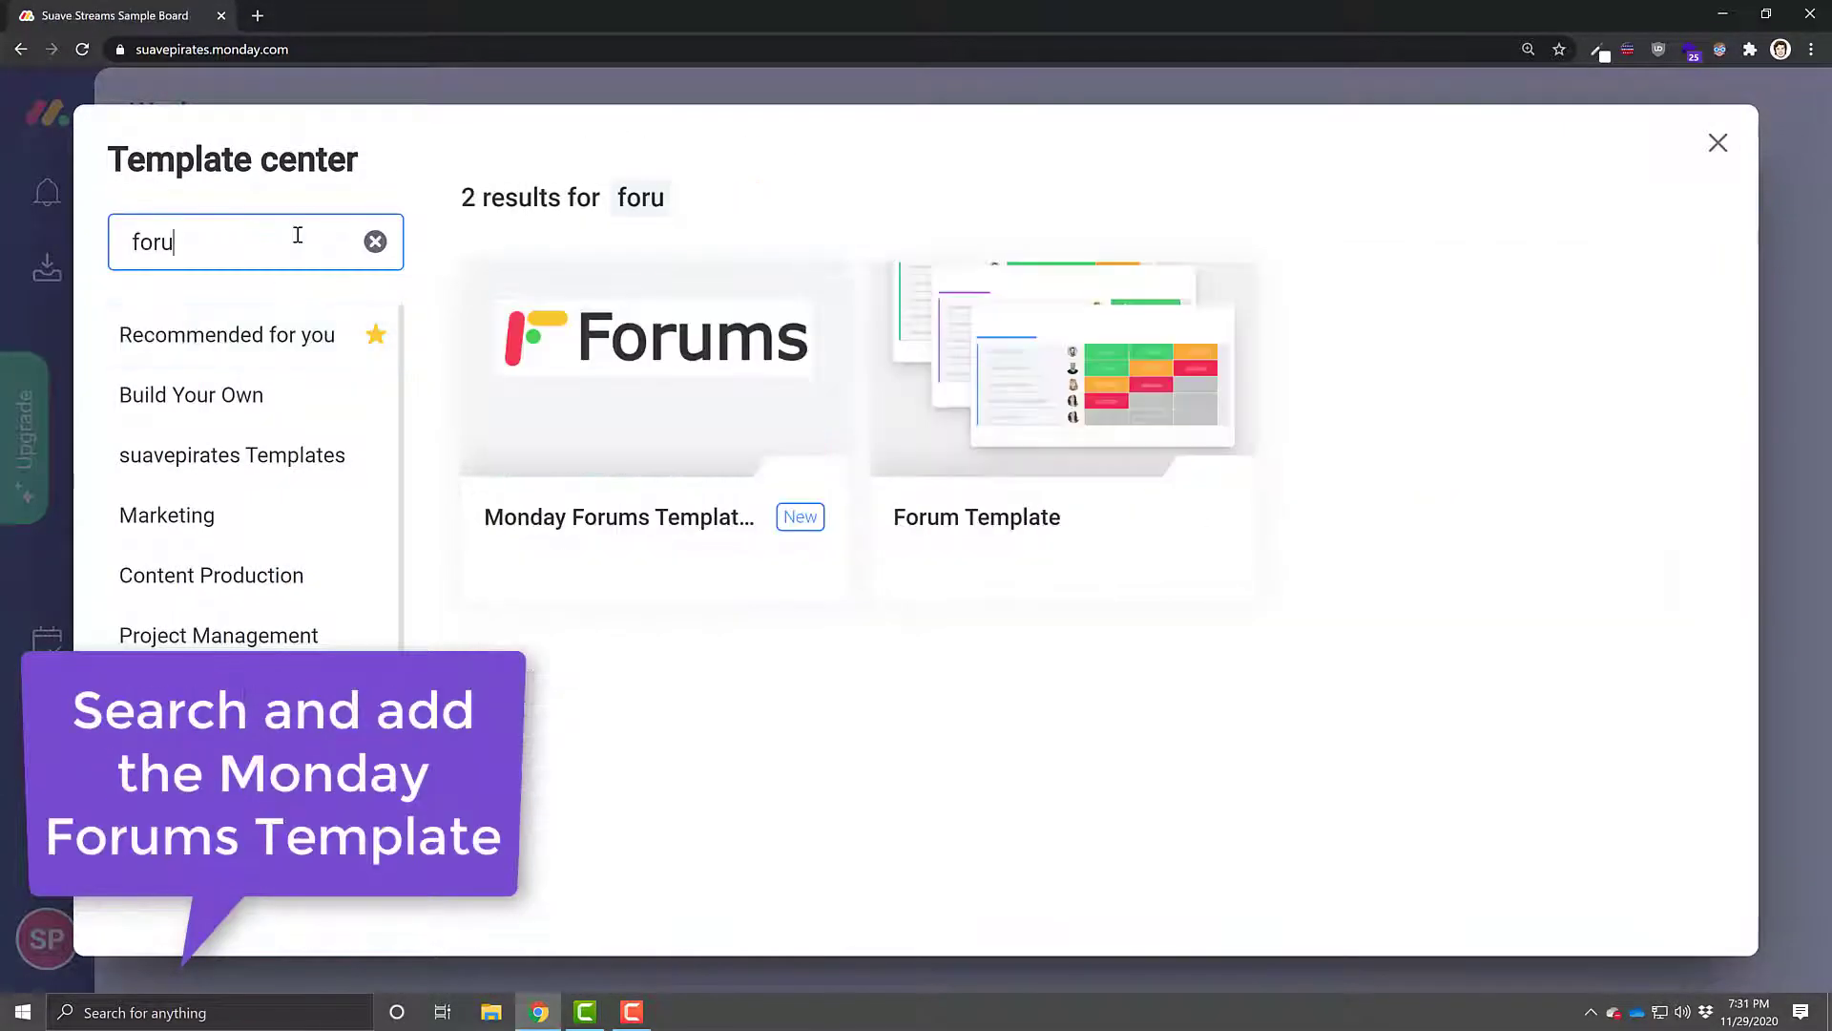
pyautogui.moveTo(707, 434)
pyautogui.click(681, 402)
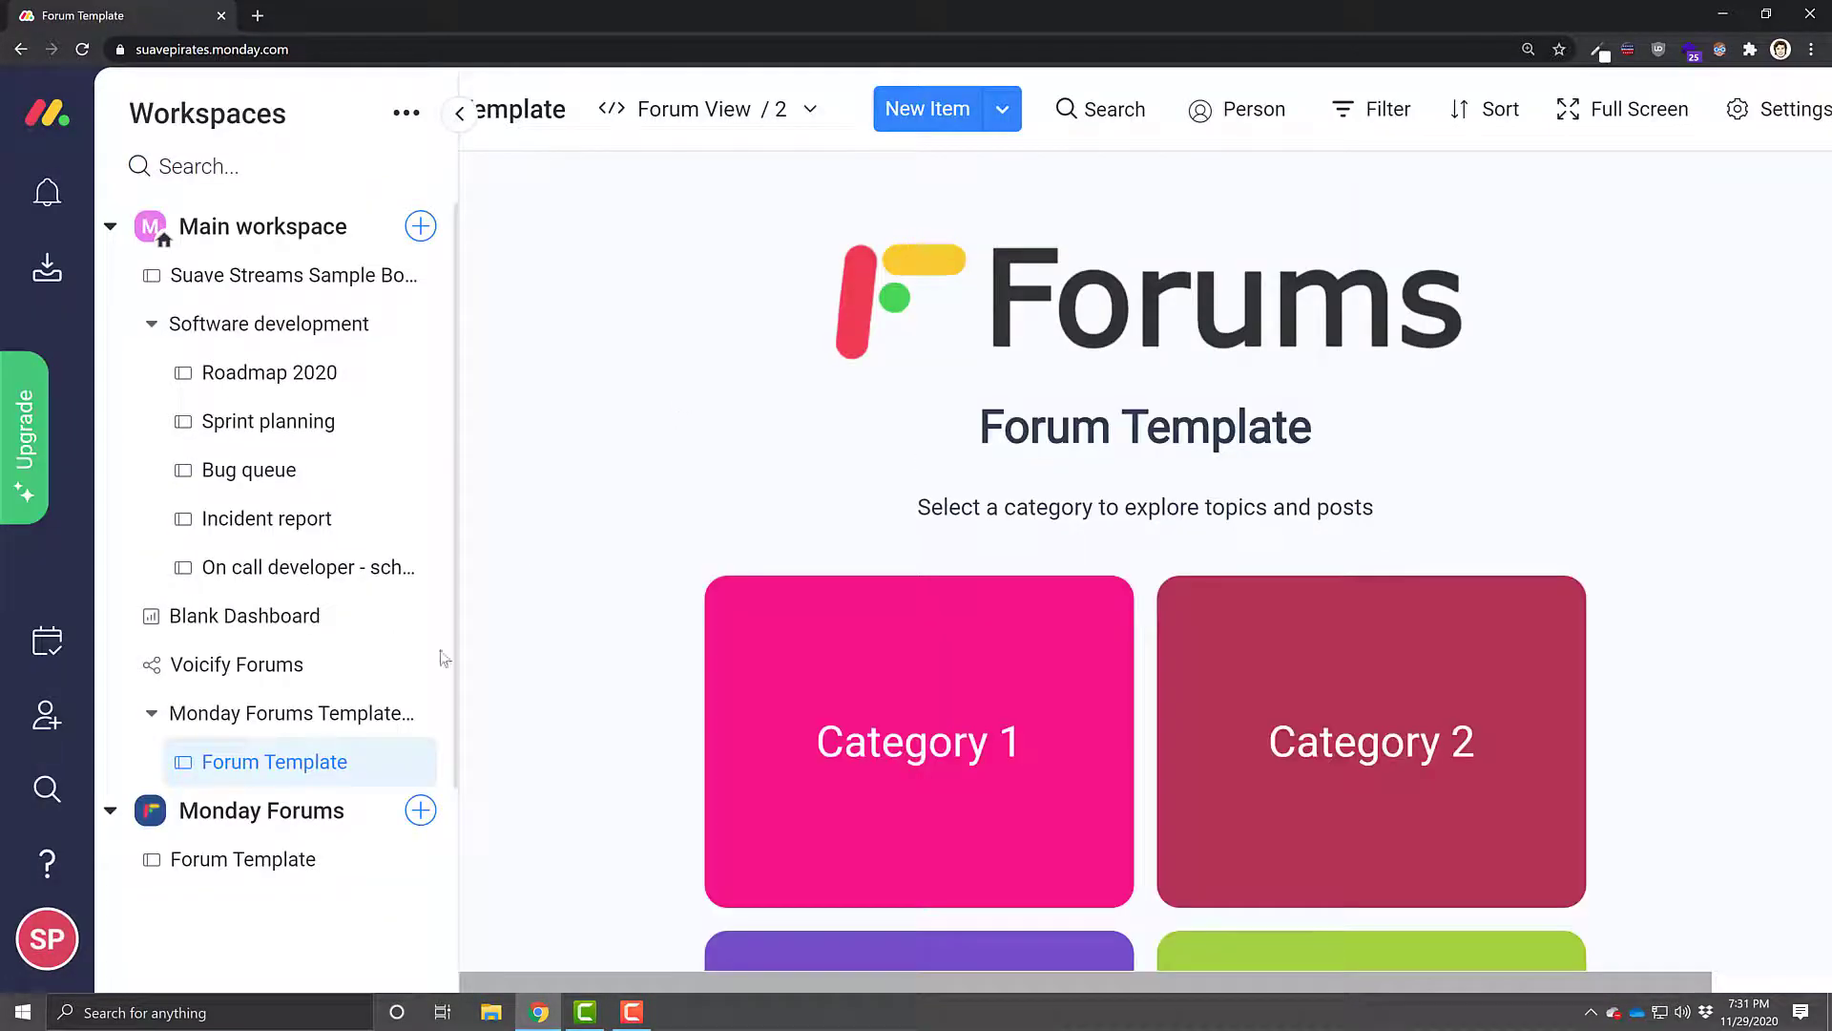
# In the main table, rename the Category 1 and Category 2 groups to 'My custom category' and 'Using Monday Forums'.
pyautogui.click(706, 109)
pyautogui.click(695, 287)
pyautogui.click(625, 423)
pyautogui.write('My ')
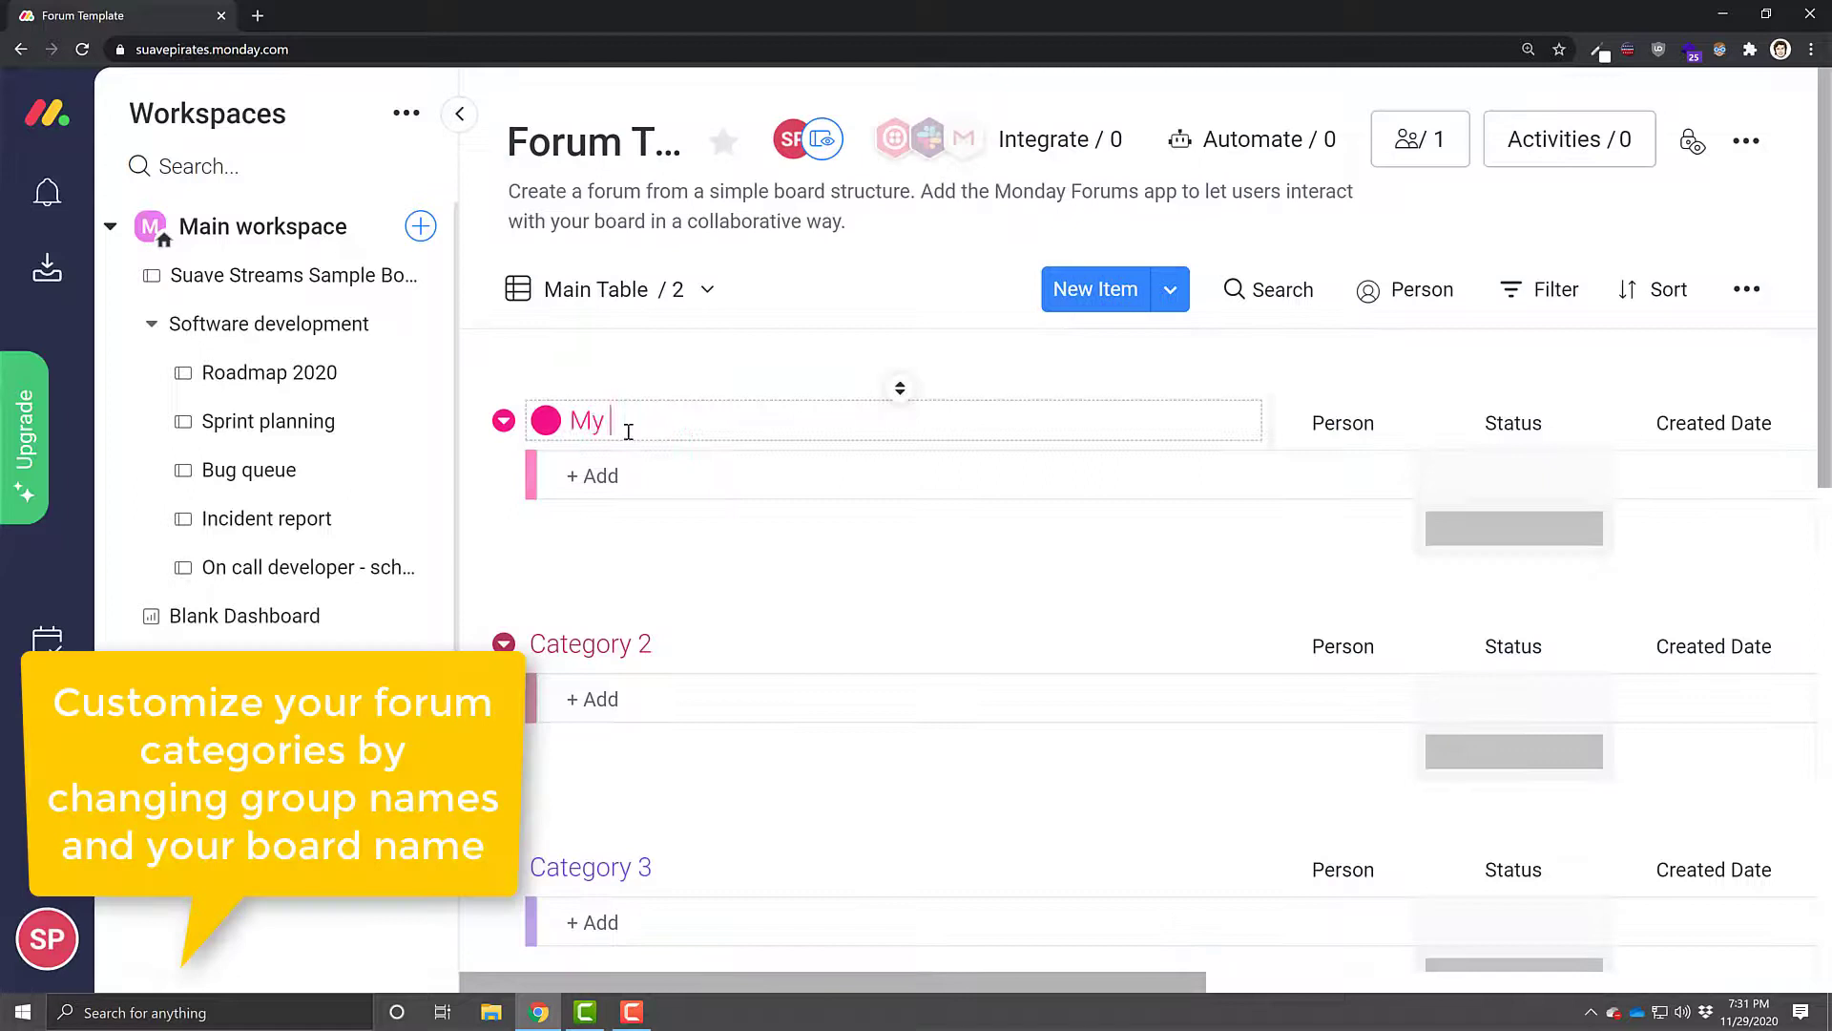
pyautogui.write('custom category')
pyautogui.click(687, 644)
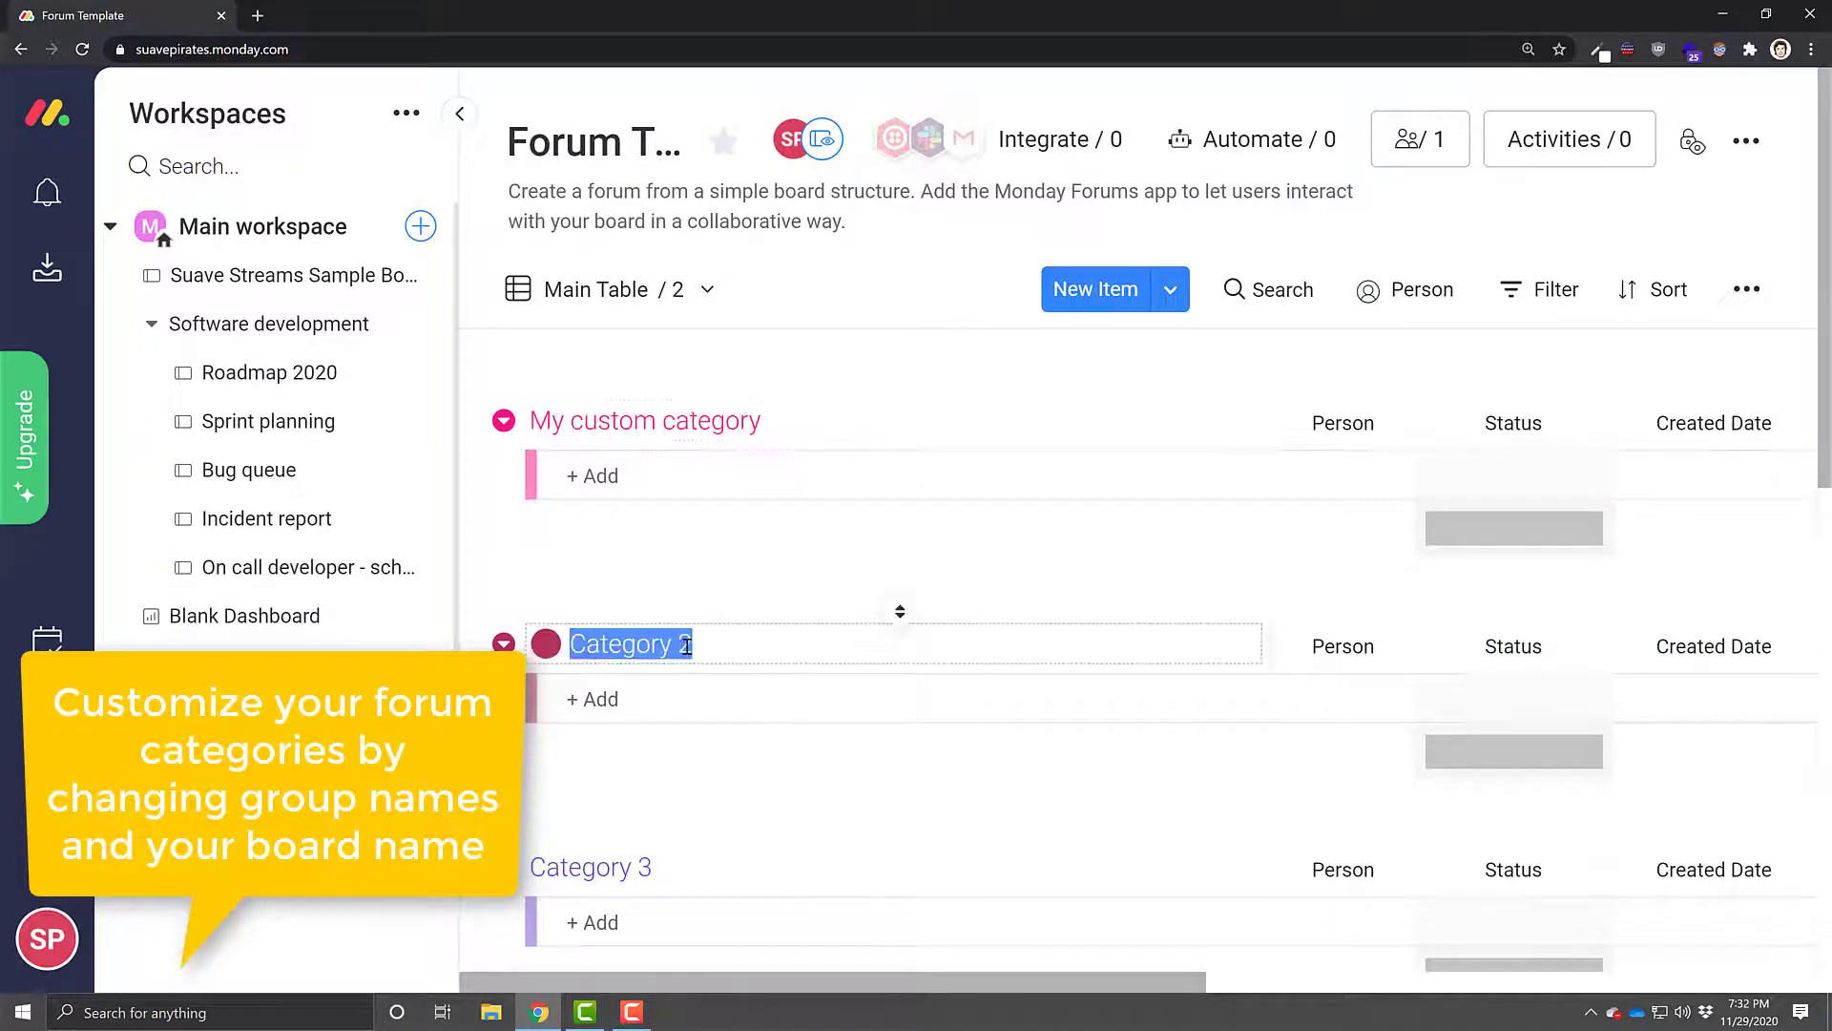
pyautogui.write('Using Monday Forums')
pyautogui.click(711, 706)
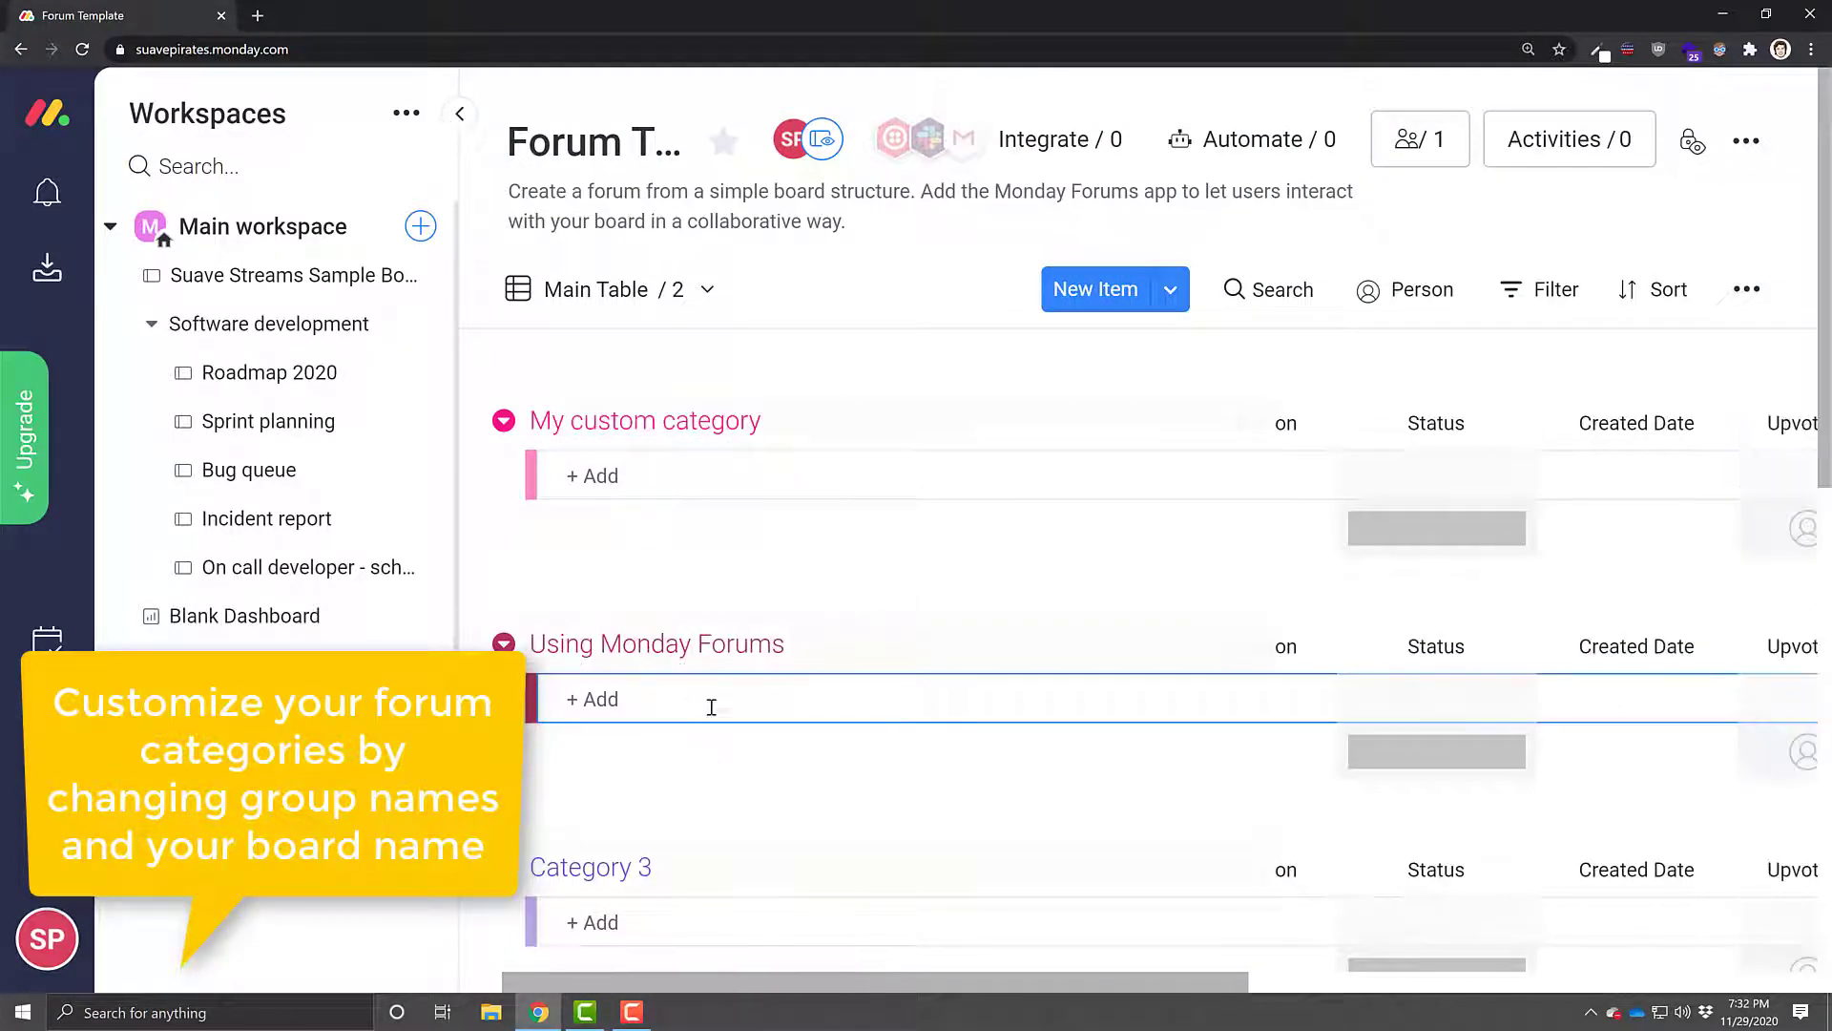
# Rename the board to 'My Forum'.
pyautogui.click(459, 114)
pyautogui.click(437, 143)
pyautogui.write('My Fo')
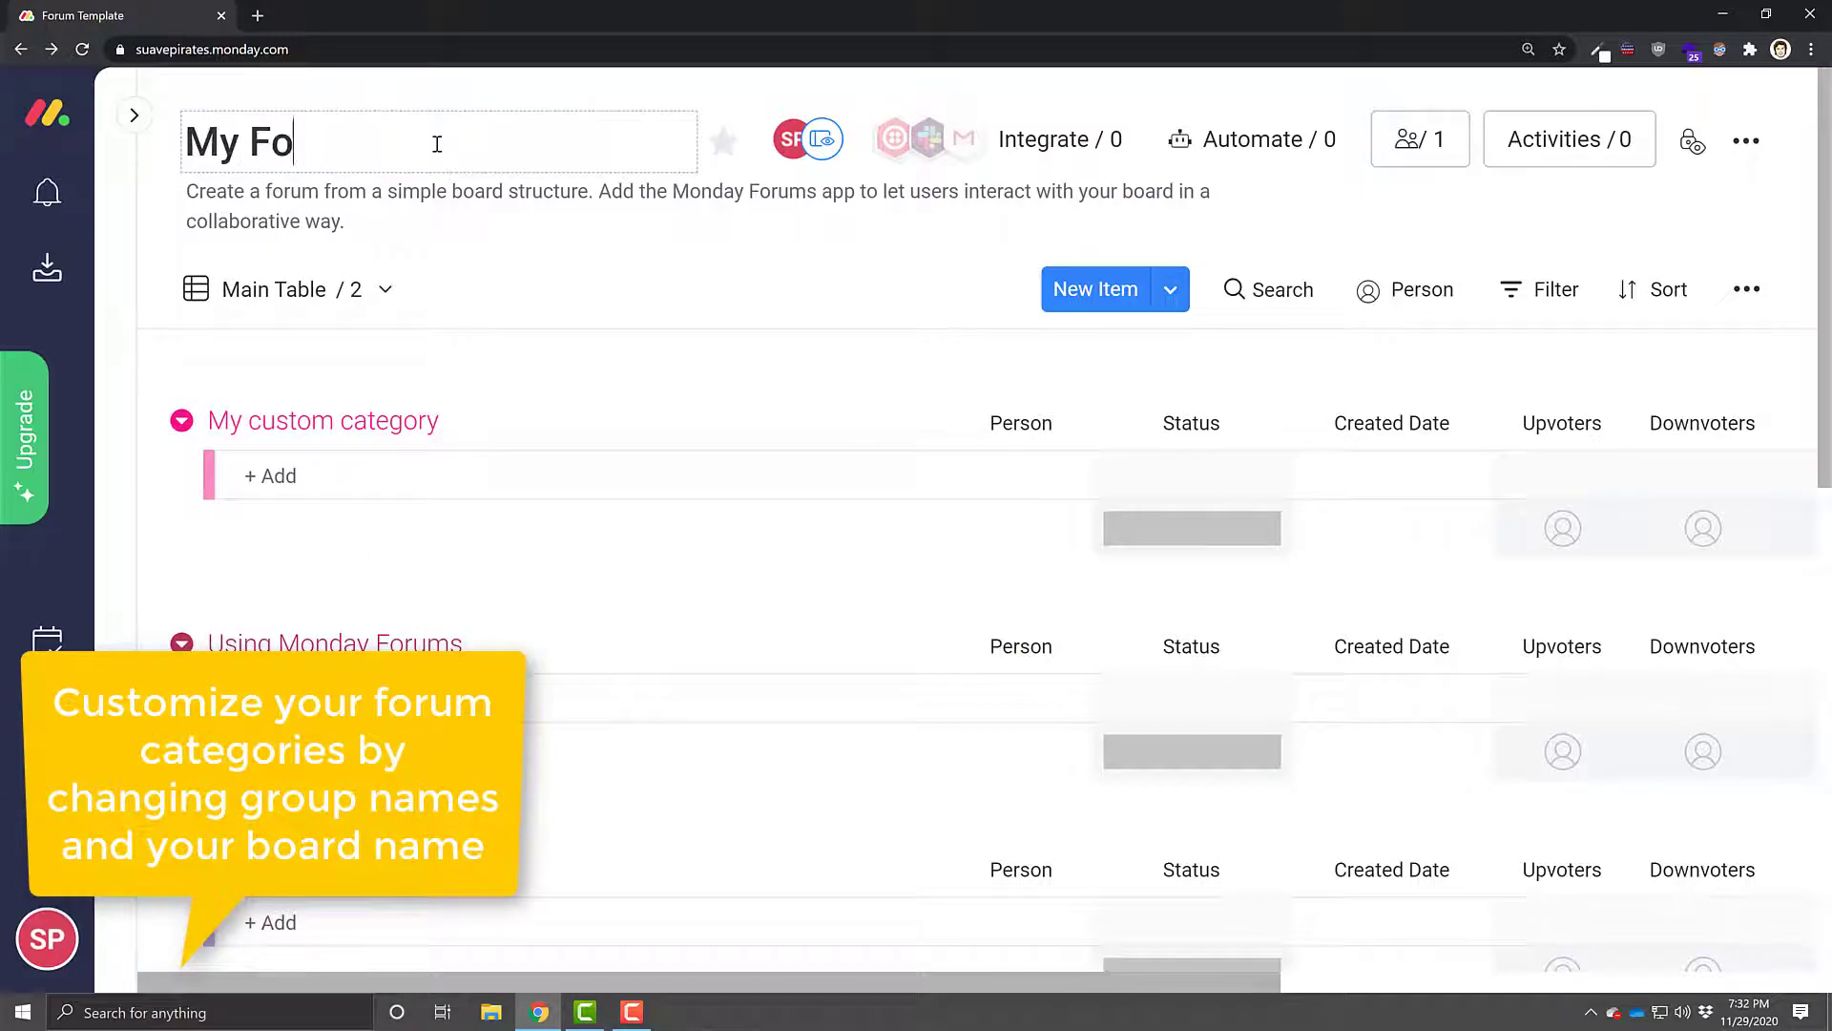
pyautogui.write('rum')
pyautogui.press('Return')
pyautogui.click(133, 114)
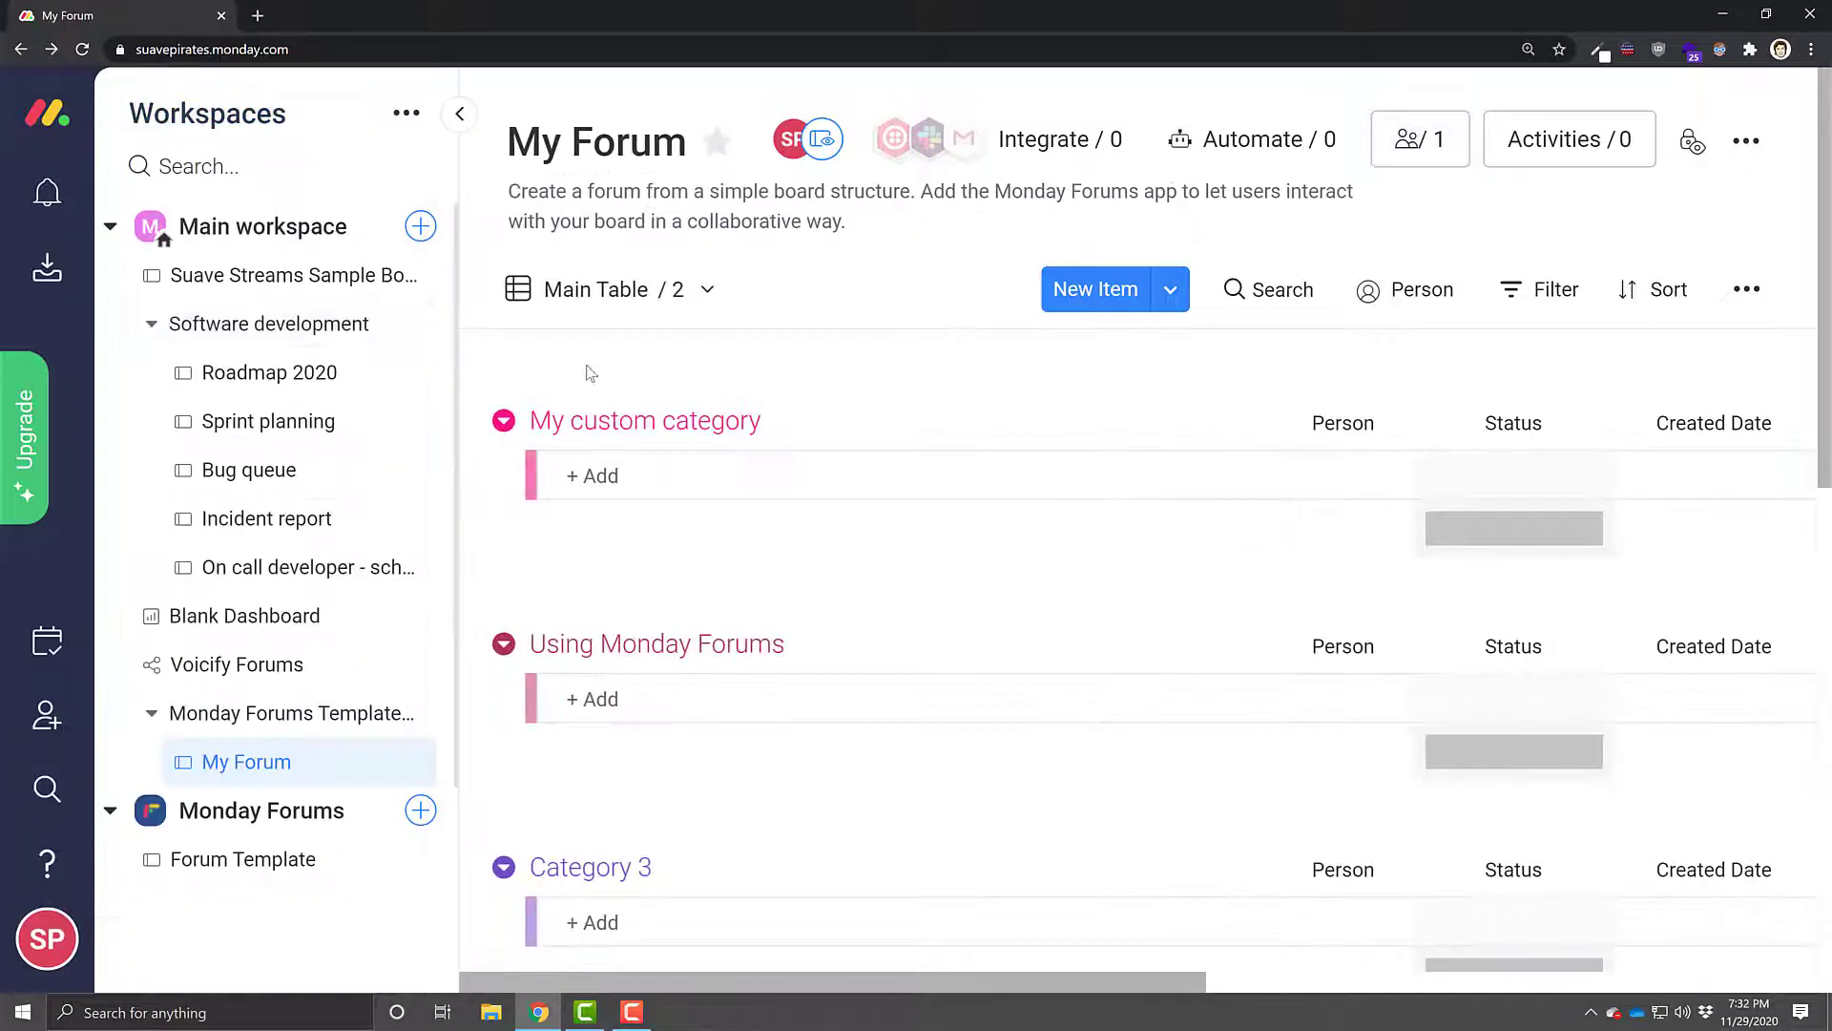
# Switch to the forum view and open the Using Monday Forums category.
pyautogui.click(610, 289)
pyautogui.click(616, 513)
pyautogui.click(459, 114)
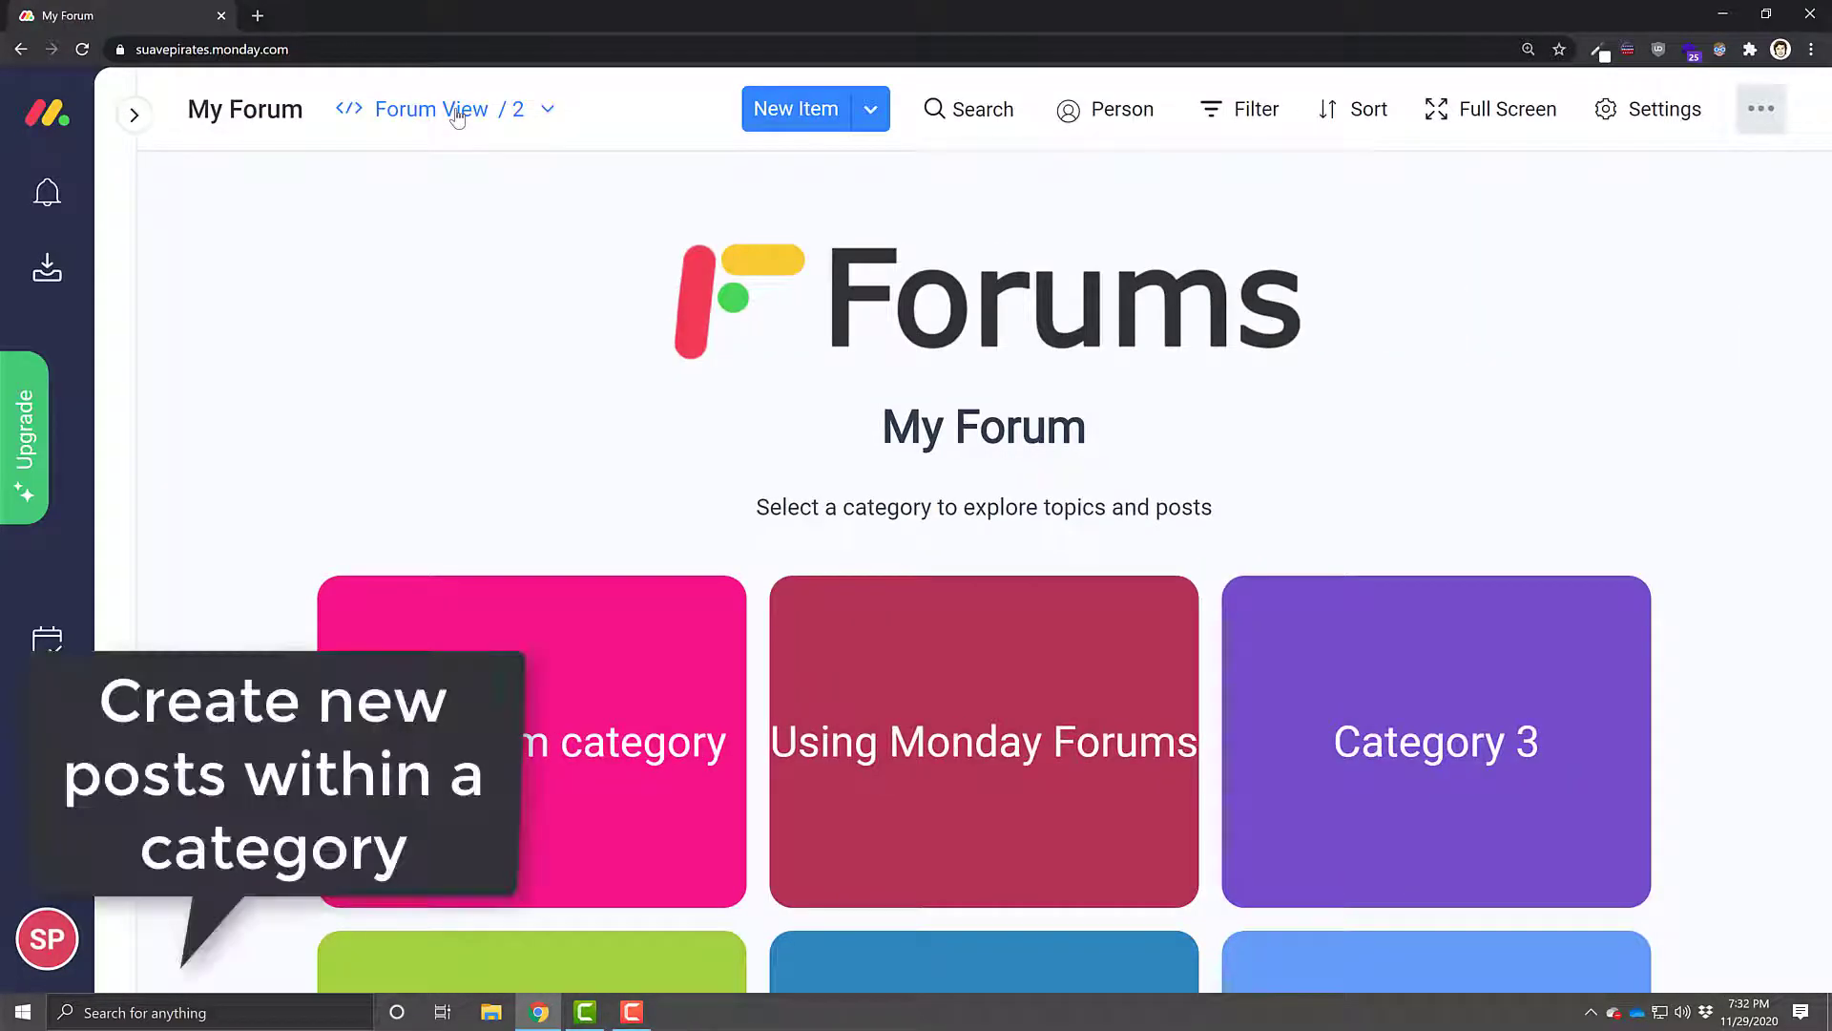
pyautogui.click(984, 803)
# Publish a post titled 'How do I use monday forums?' asking where to get started with monday forums.
pyautogui.click(1709, 229)
pyautogui.click(607, 389)
pyautogui.write('How do I ')
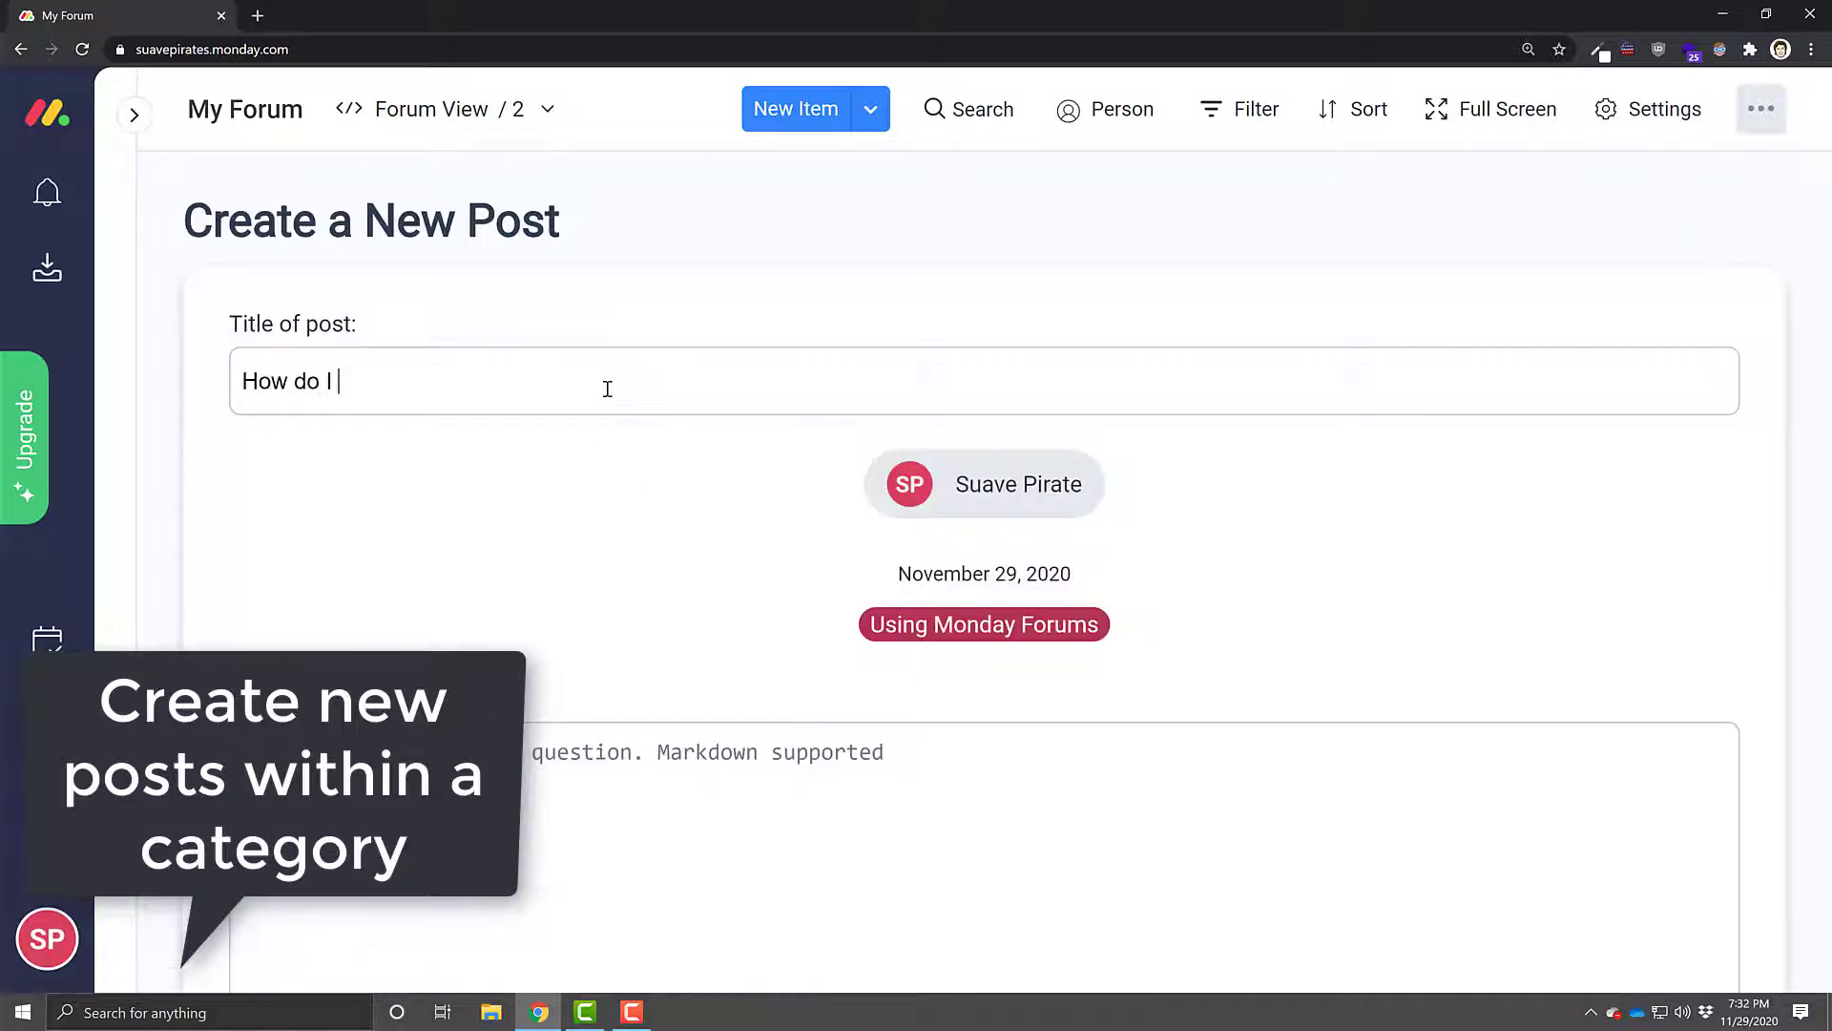
pyautogui.write('use monday forums?')
pyautogui.press('Tab')
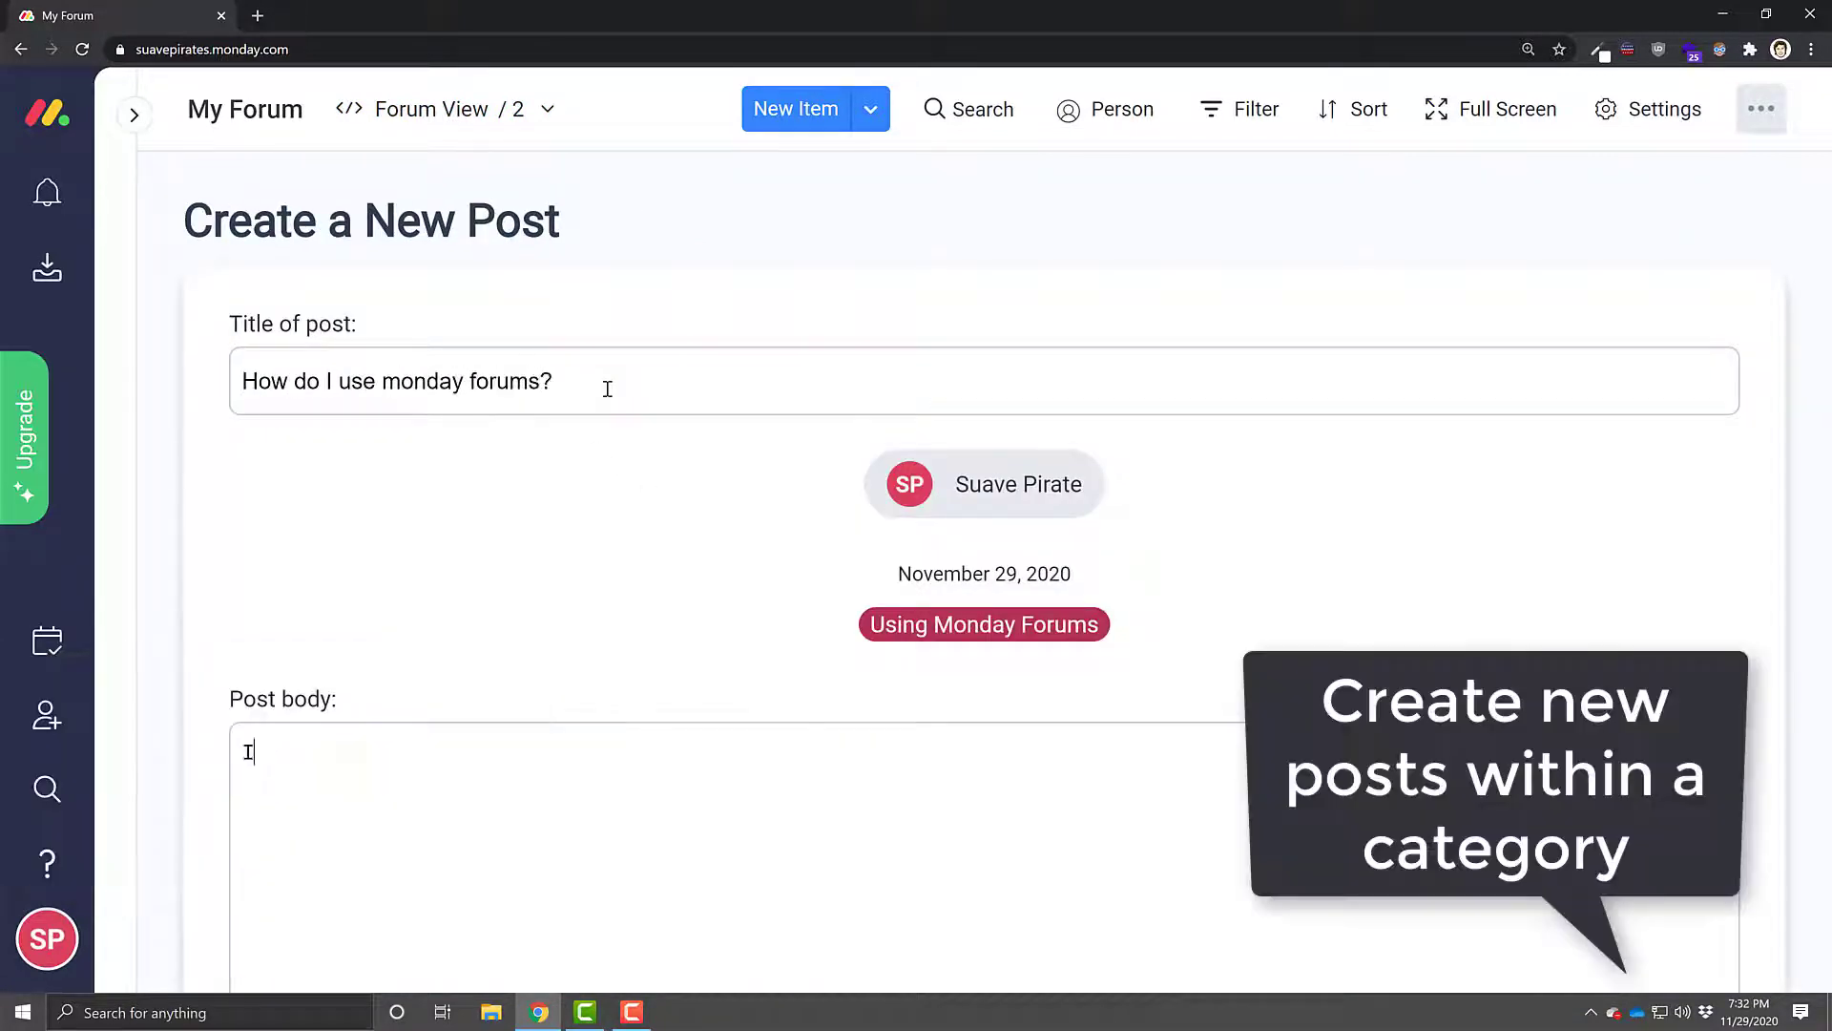
pyautogui.write("I'd like to learn more about ")
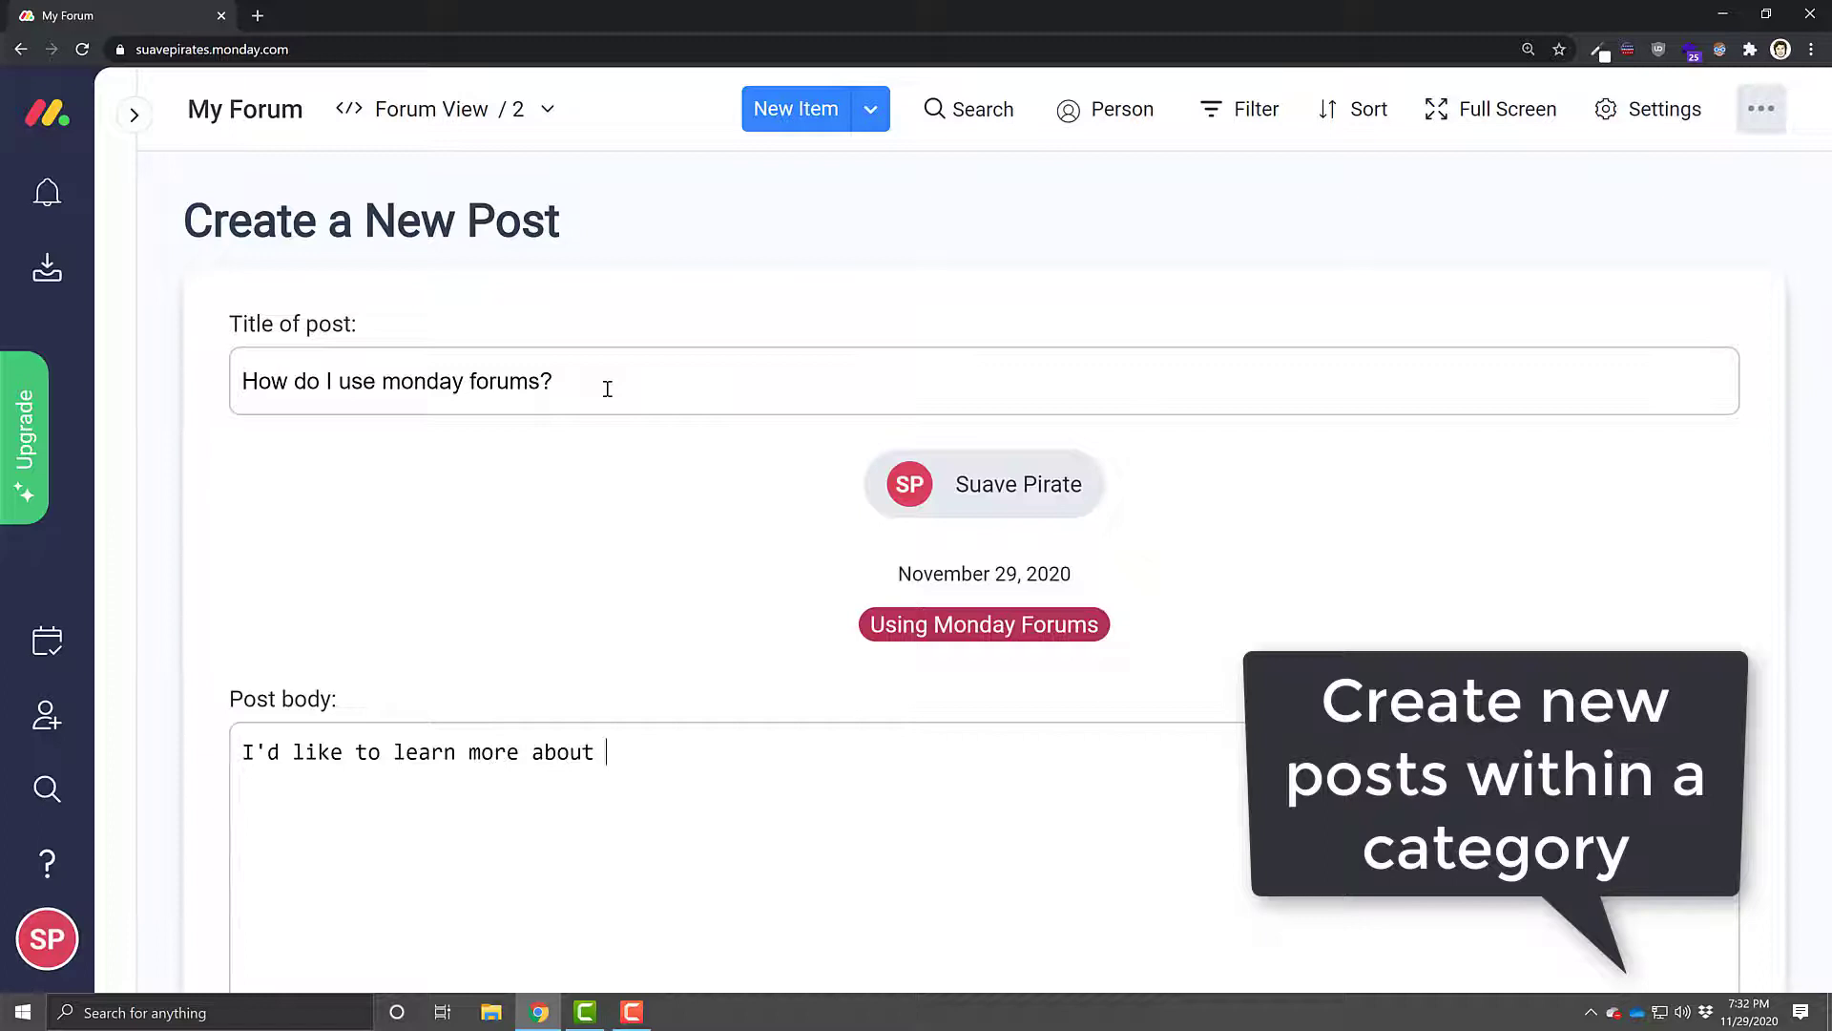
pyautogui.write('using monday forums - where d')
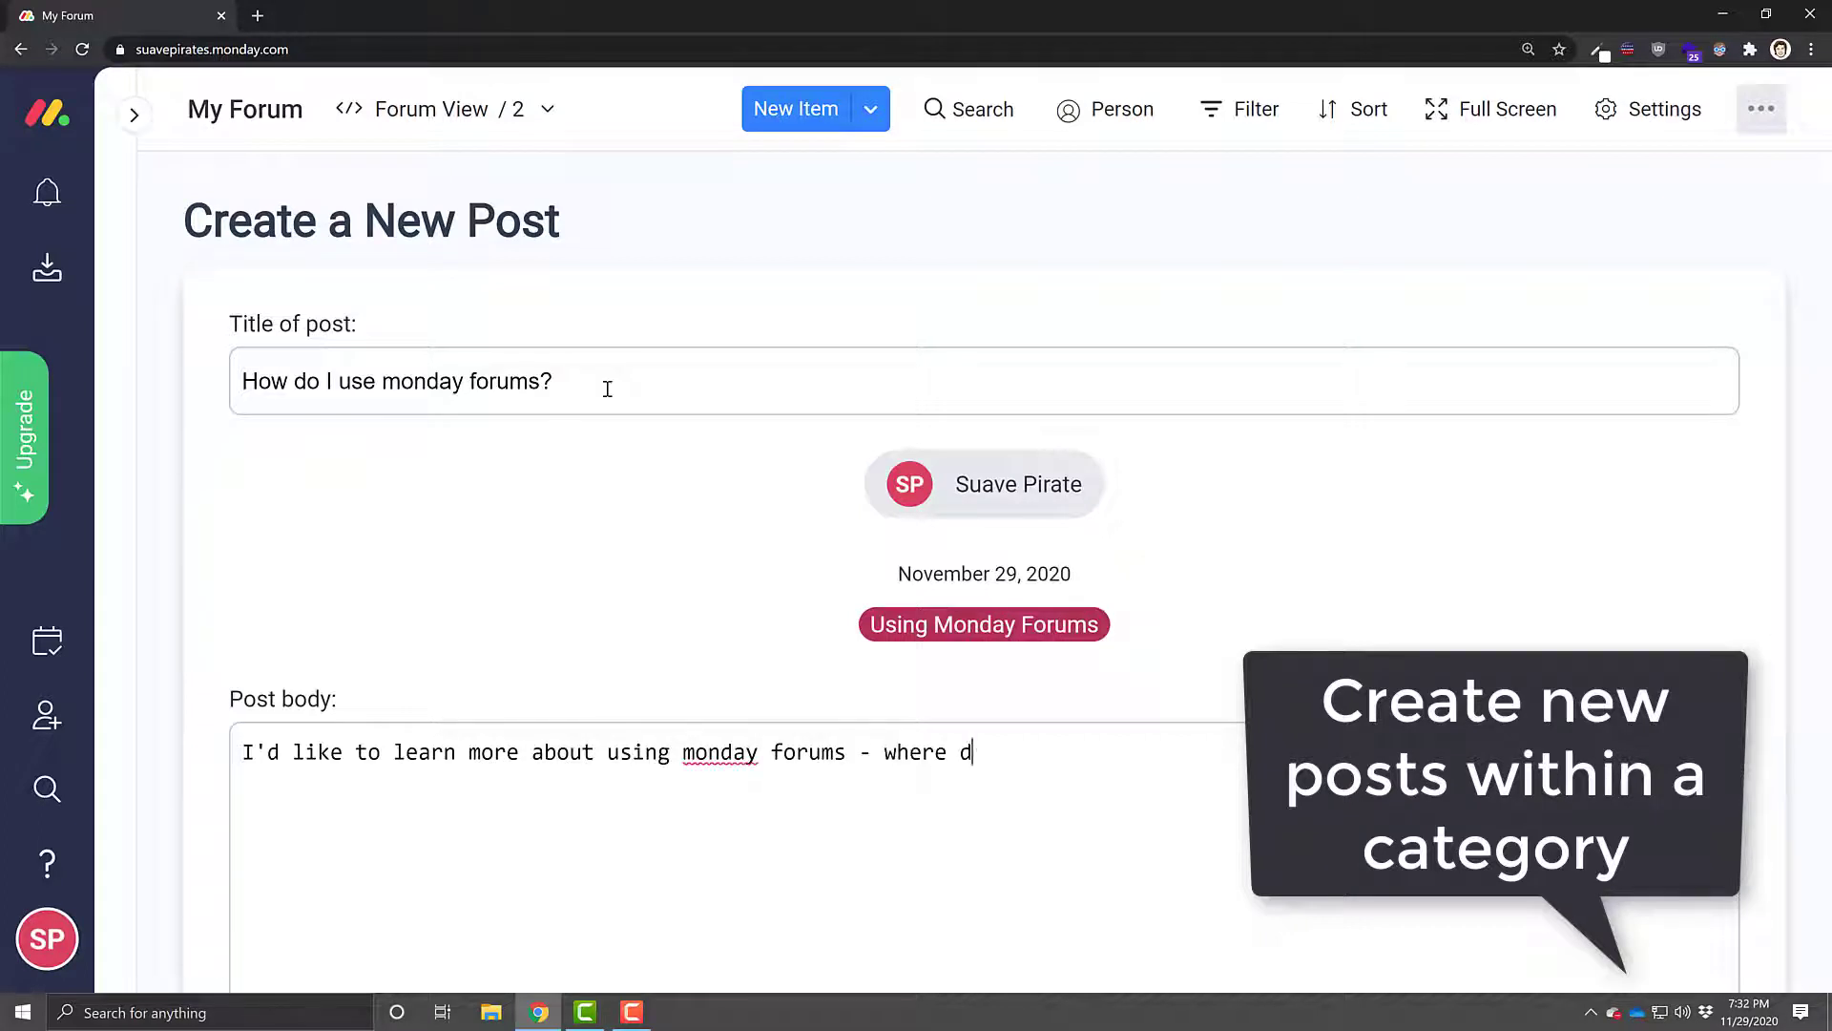
pyautogui.write('o I get started?')
pyautogui.scroll(-5, 884, 760)
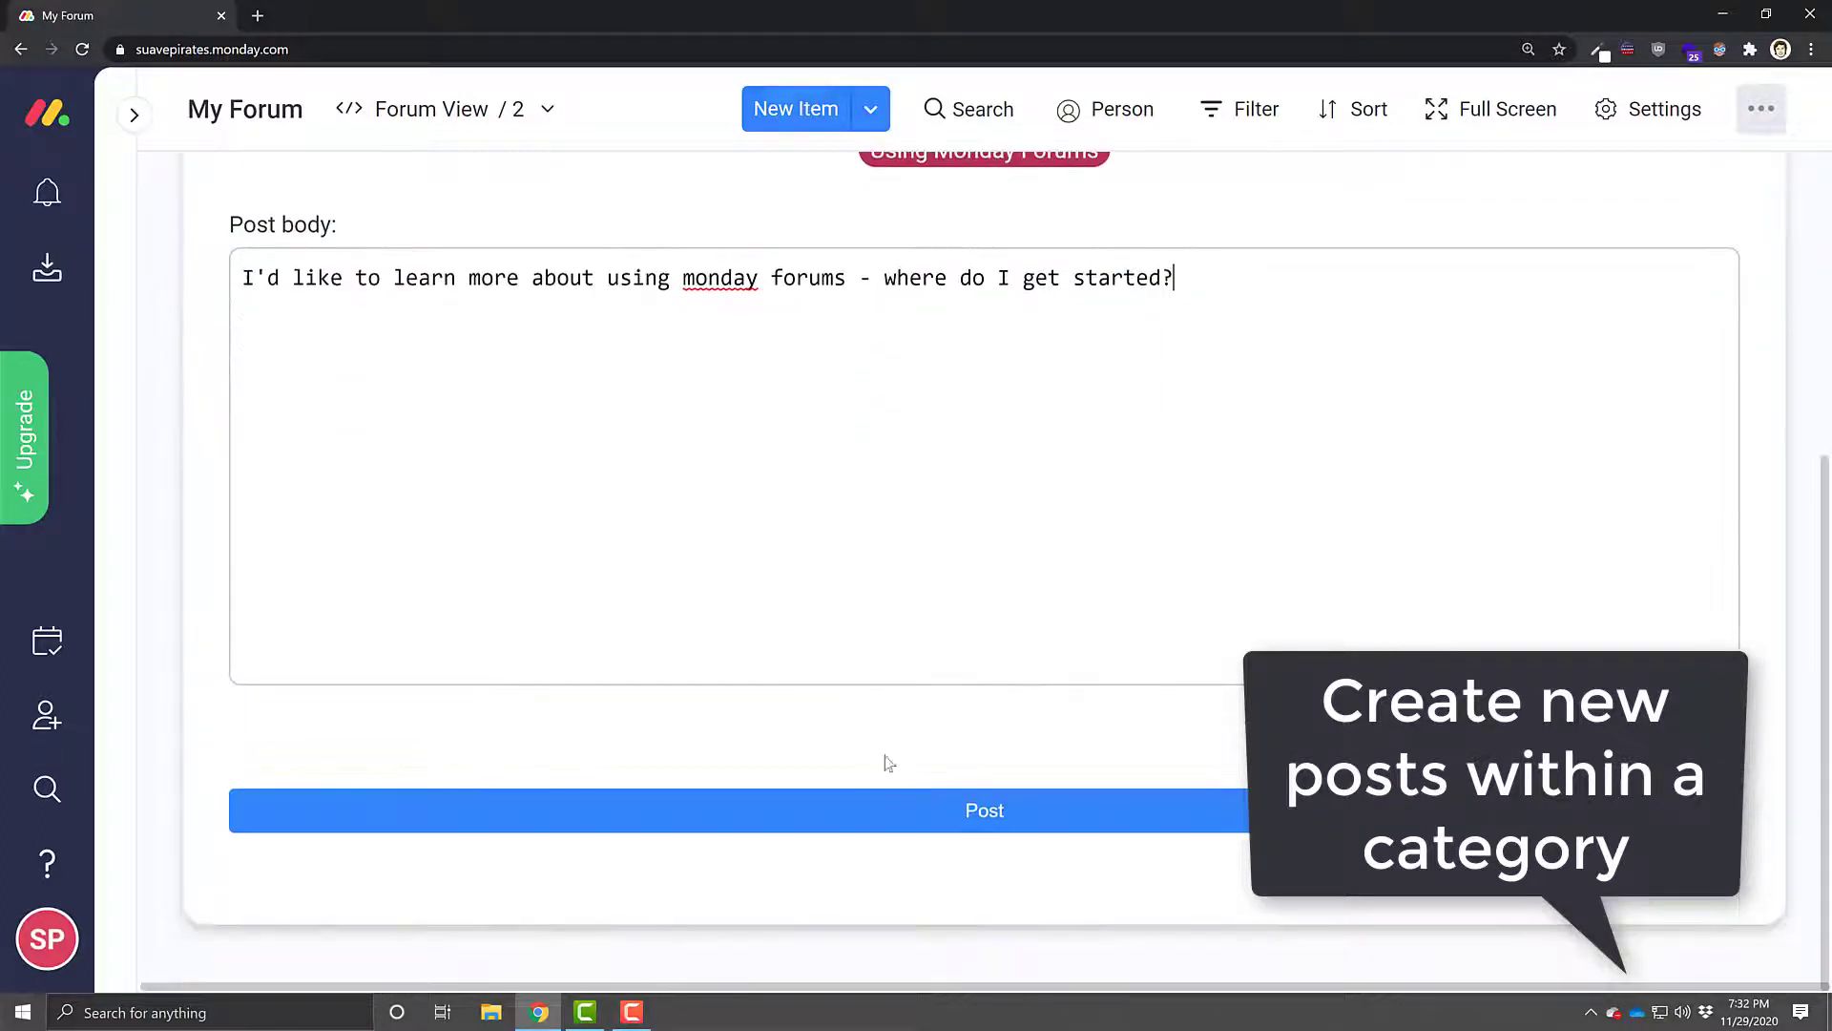
pyautogui.click(972, 821)
# Comment 'You can get started by checking out mondayforums.com !' and mark it the accepted answer.
pyautogui.scroll(-2, 983, 823)
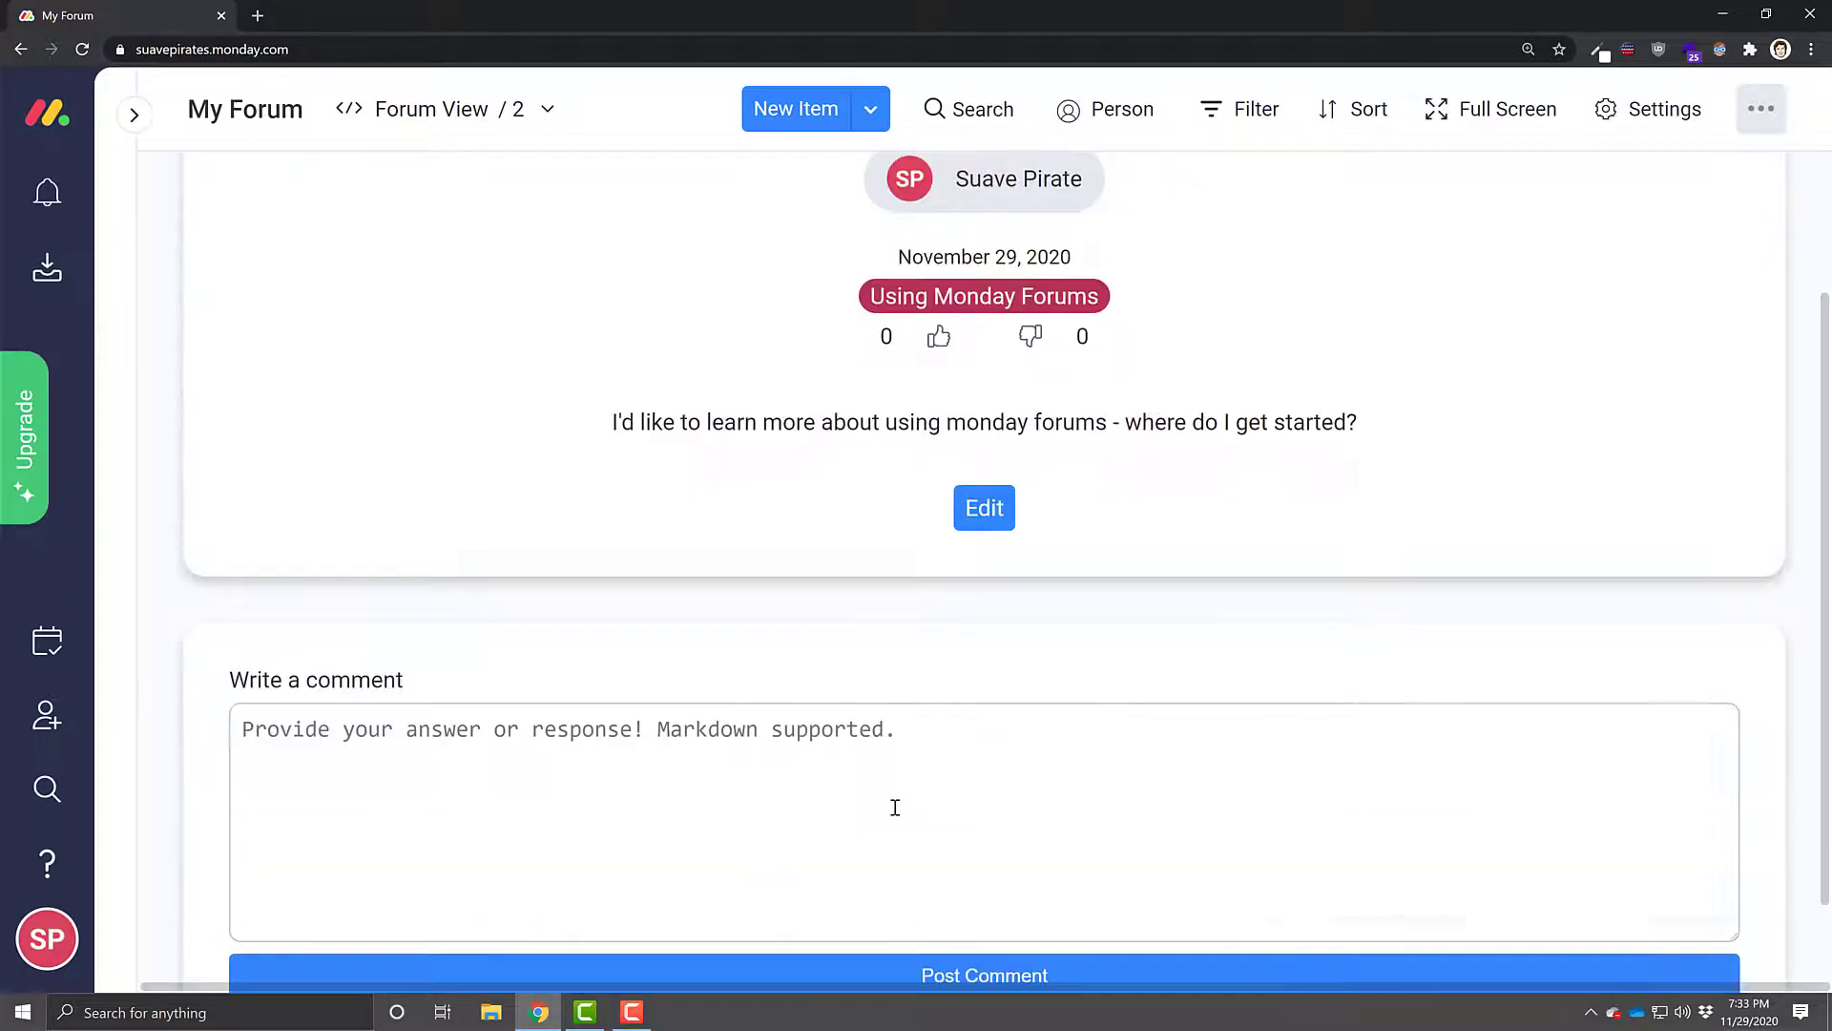
pyautogui.click(896, 808)
pyautogui.write('You can get started by check')
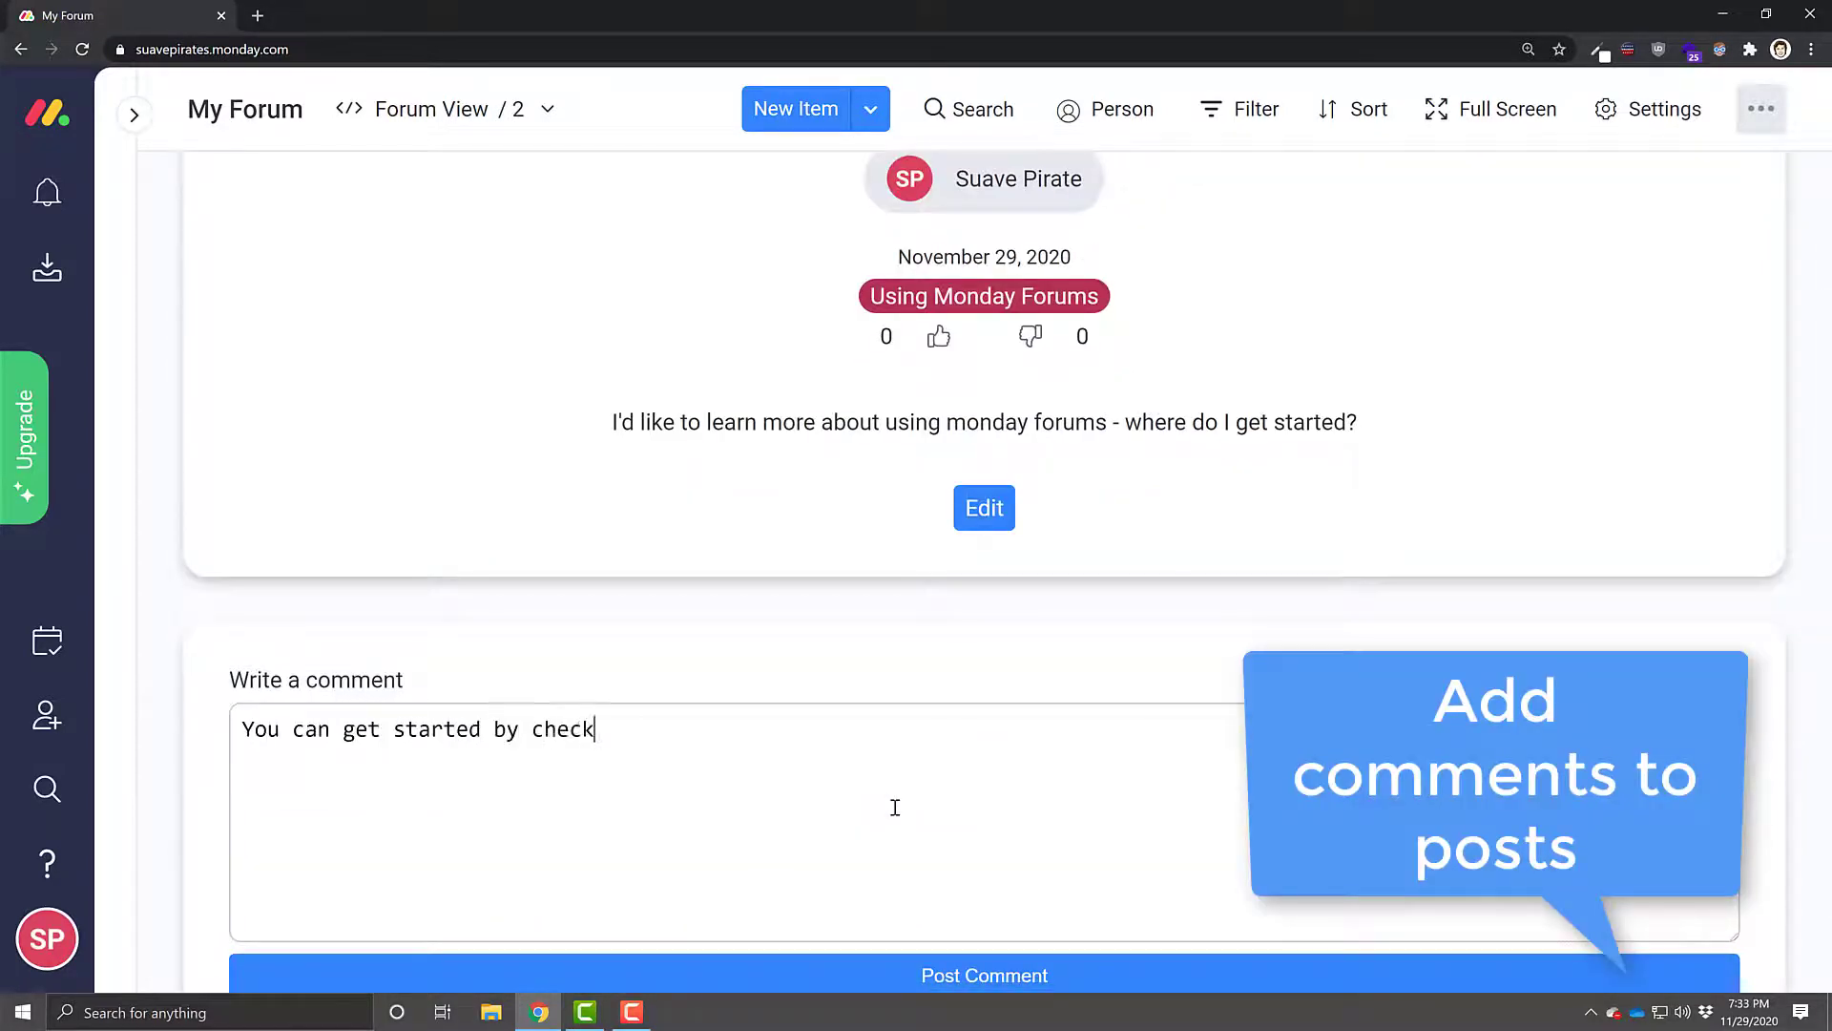
pyautogui.write('ing out mondayforums.com ')
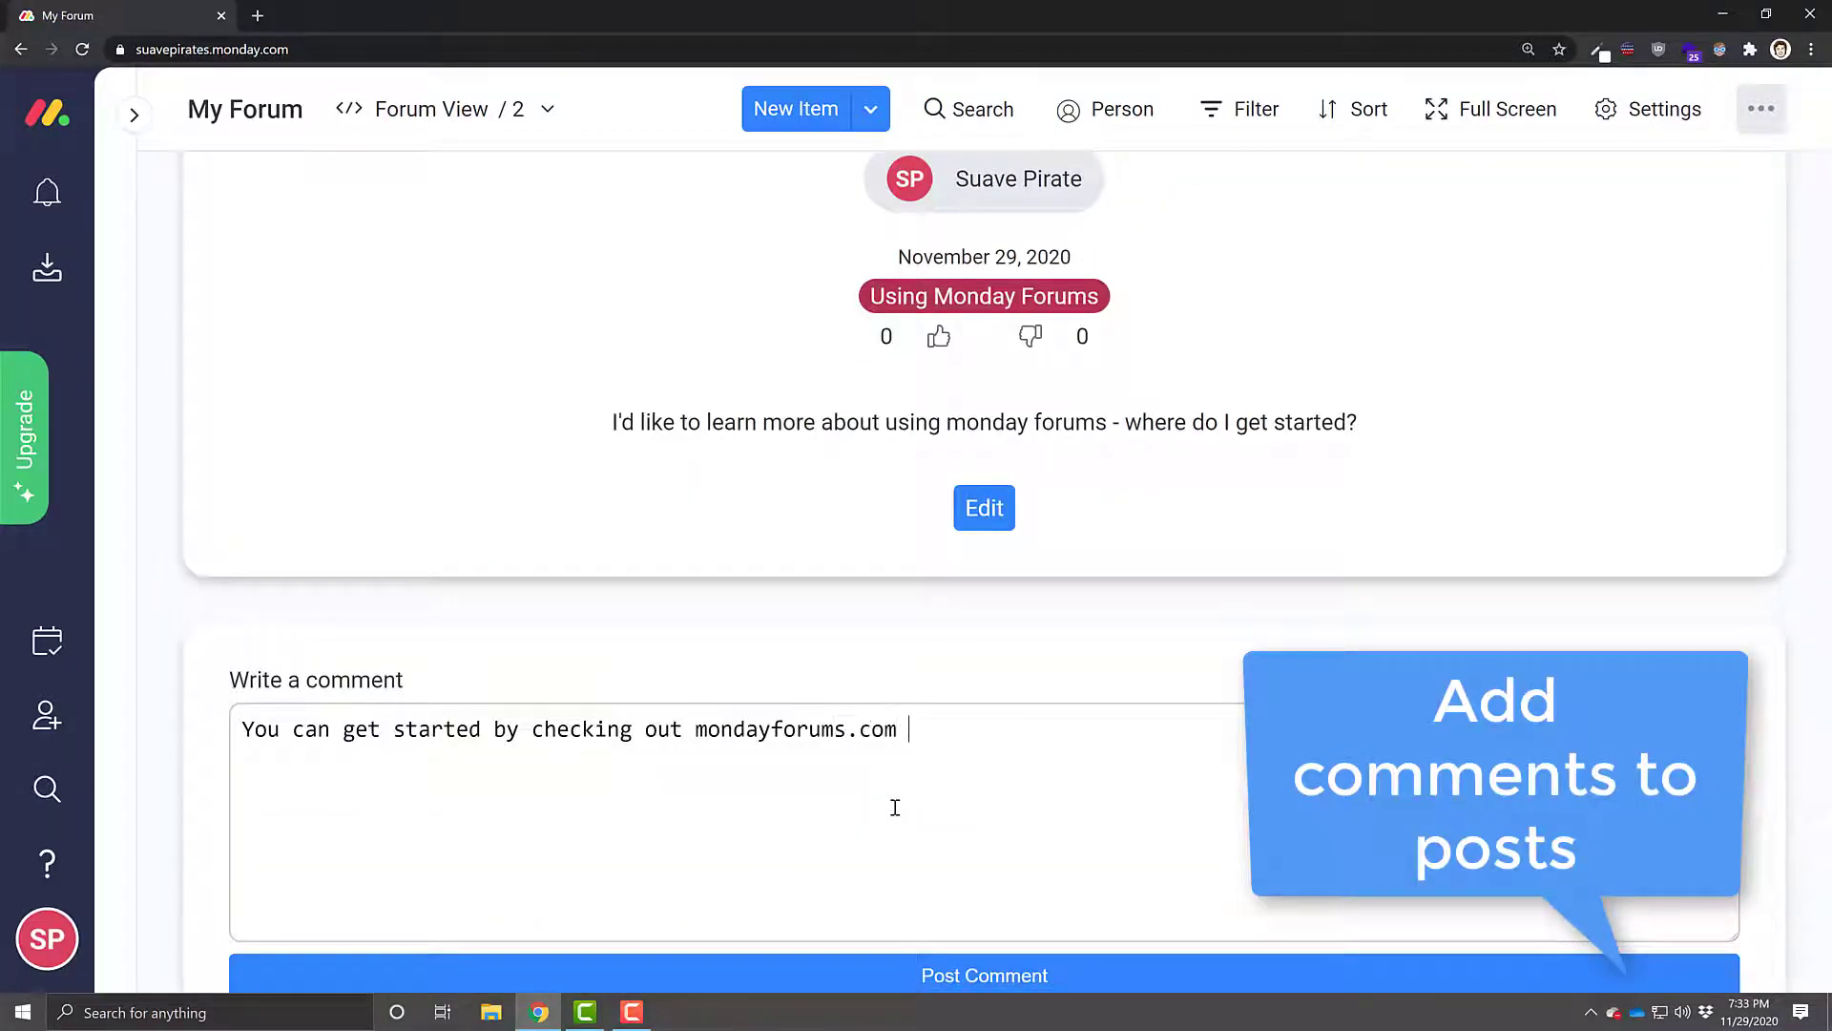
pyautogui.write('!')
pyautogui.click(1002, 978)
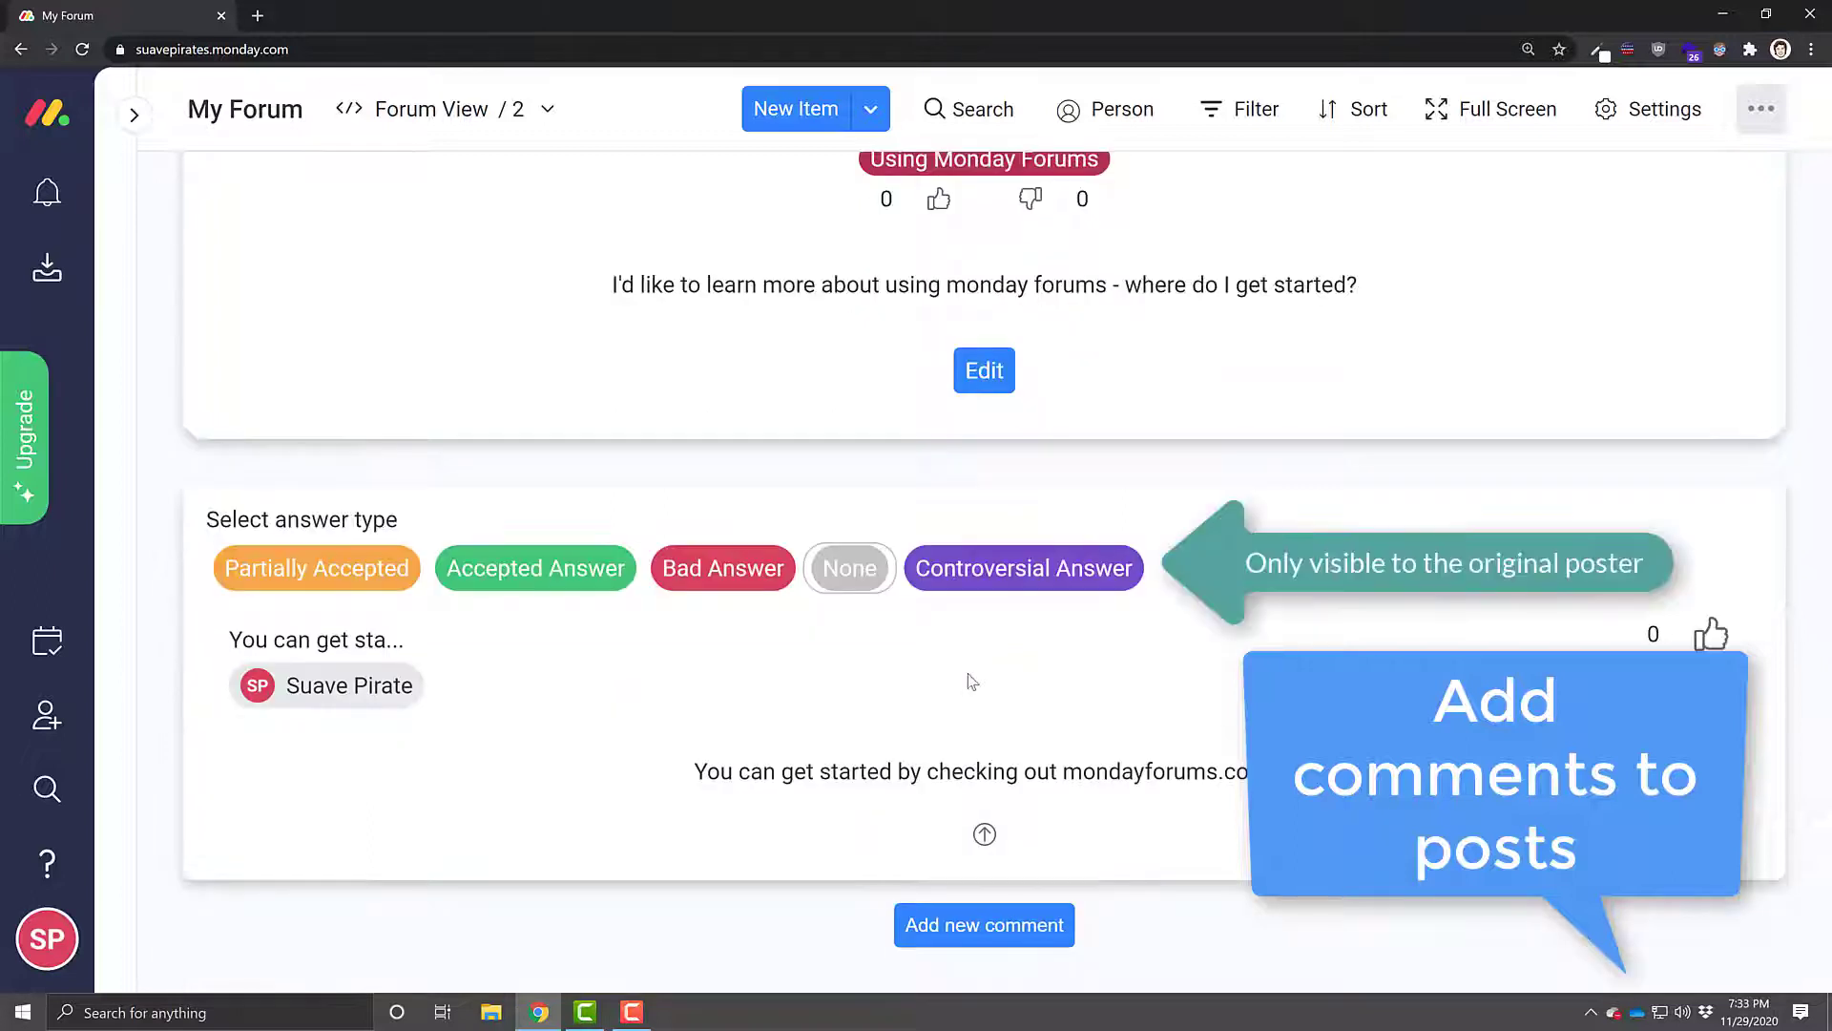
pyautogui.click(537, 571)
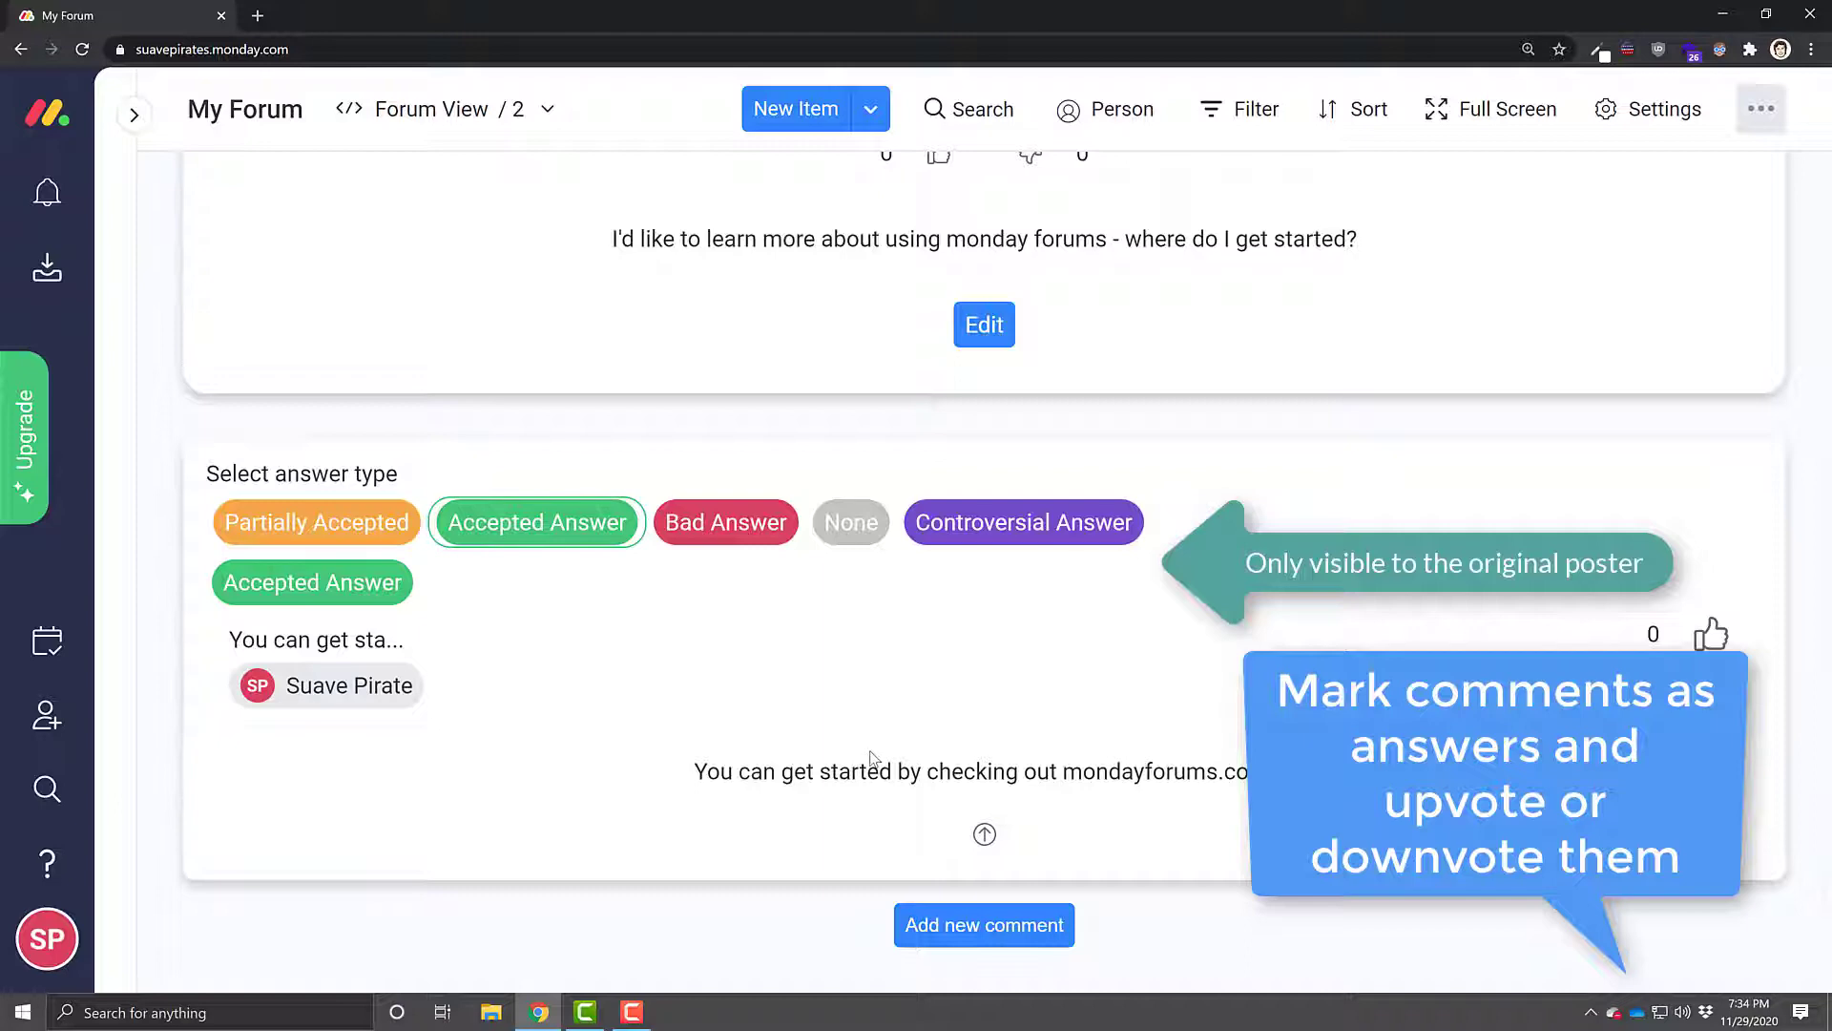
# Add the follow-up comment 'Thanks for the help! I'll definitely check it out :)'.
pyautogui.click(986, 925)
pyautogui.click(798, 758)
pyautogui.write('Thanks for the help! ')
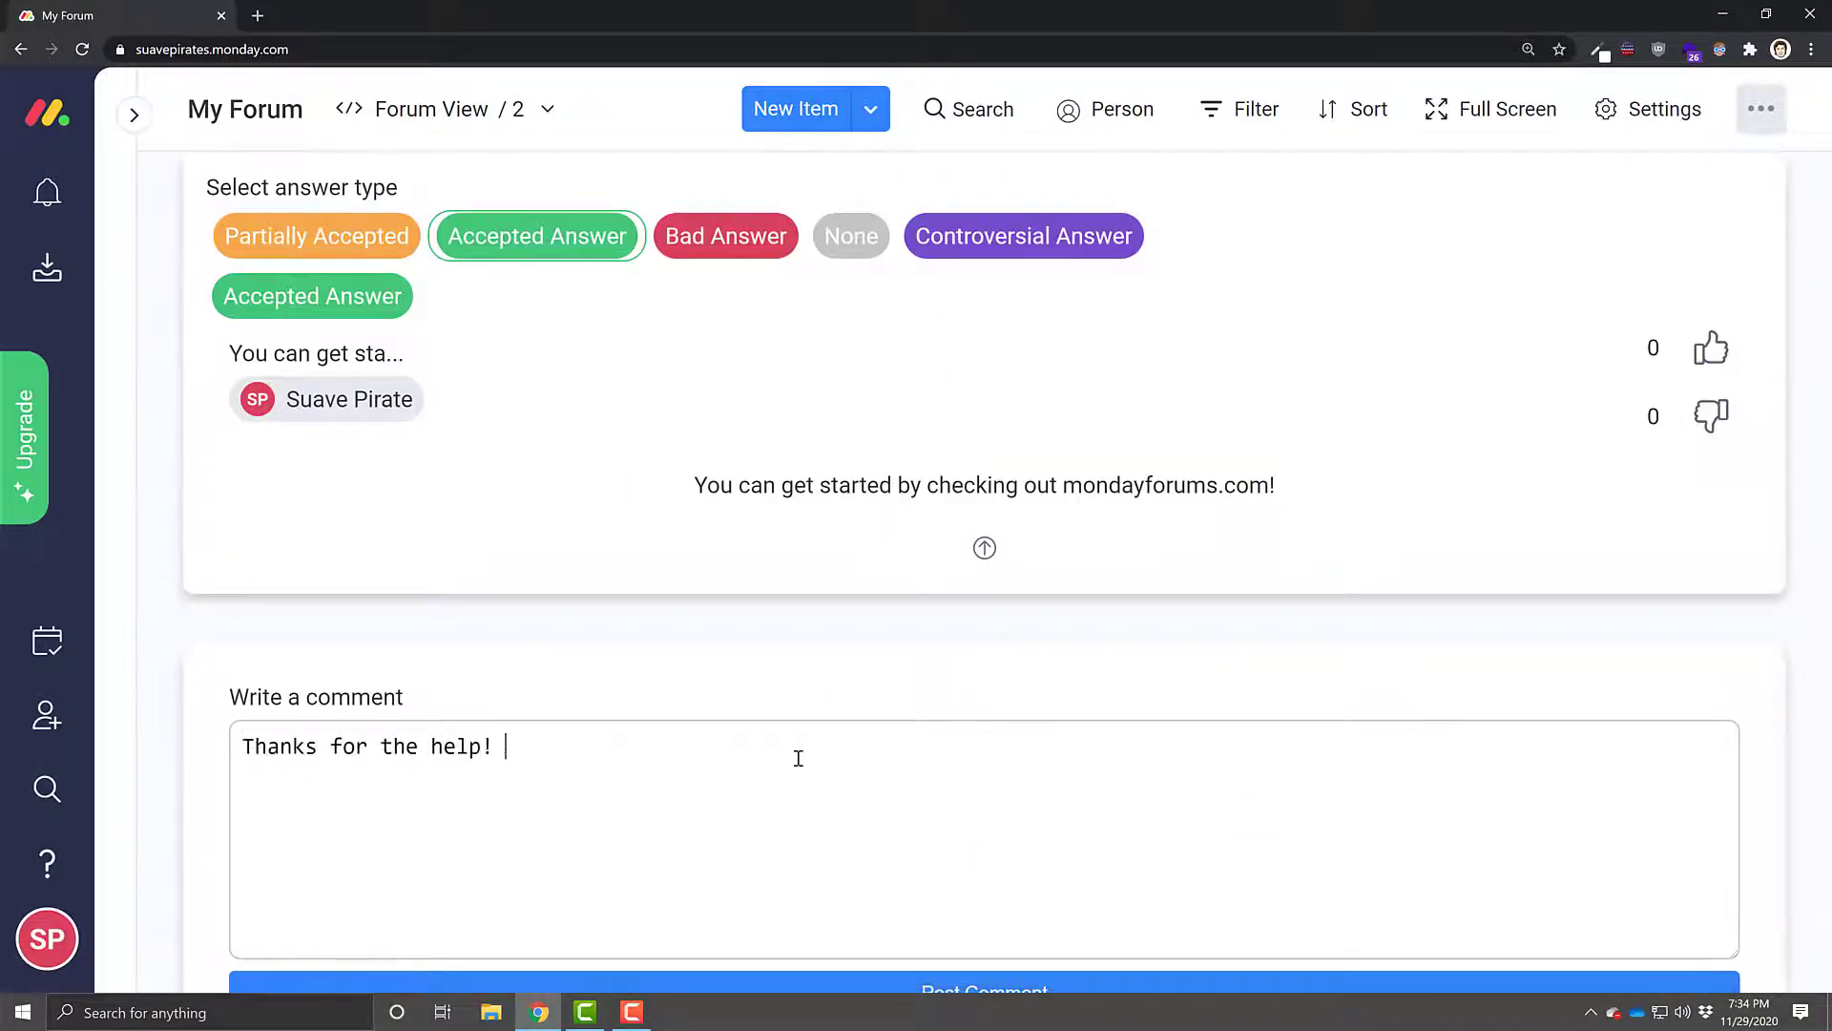
pyautogui.write("I'll definitely check it out :)")
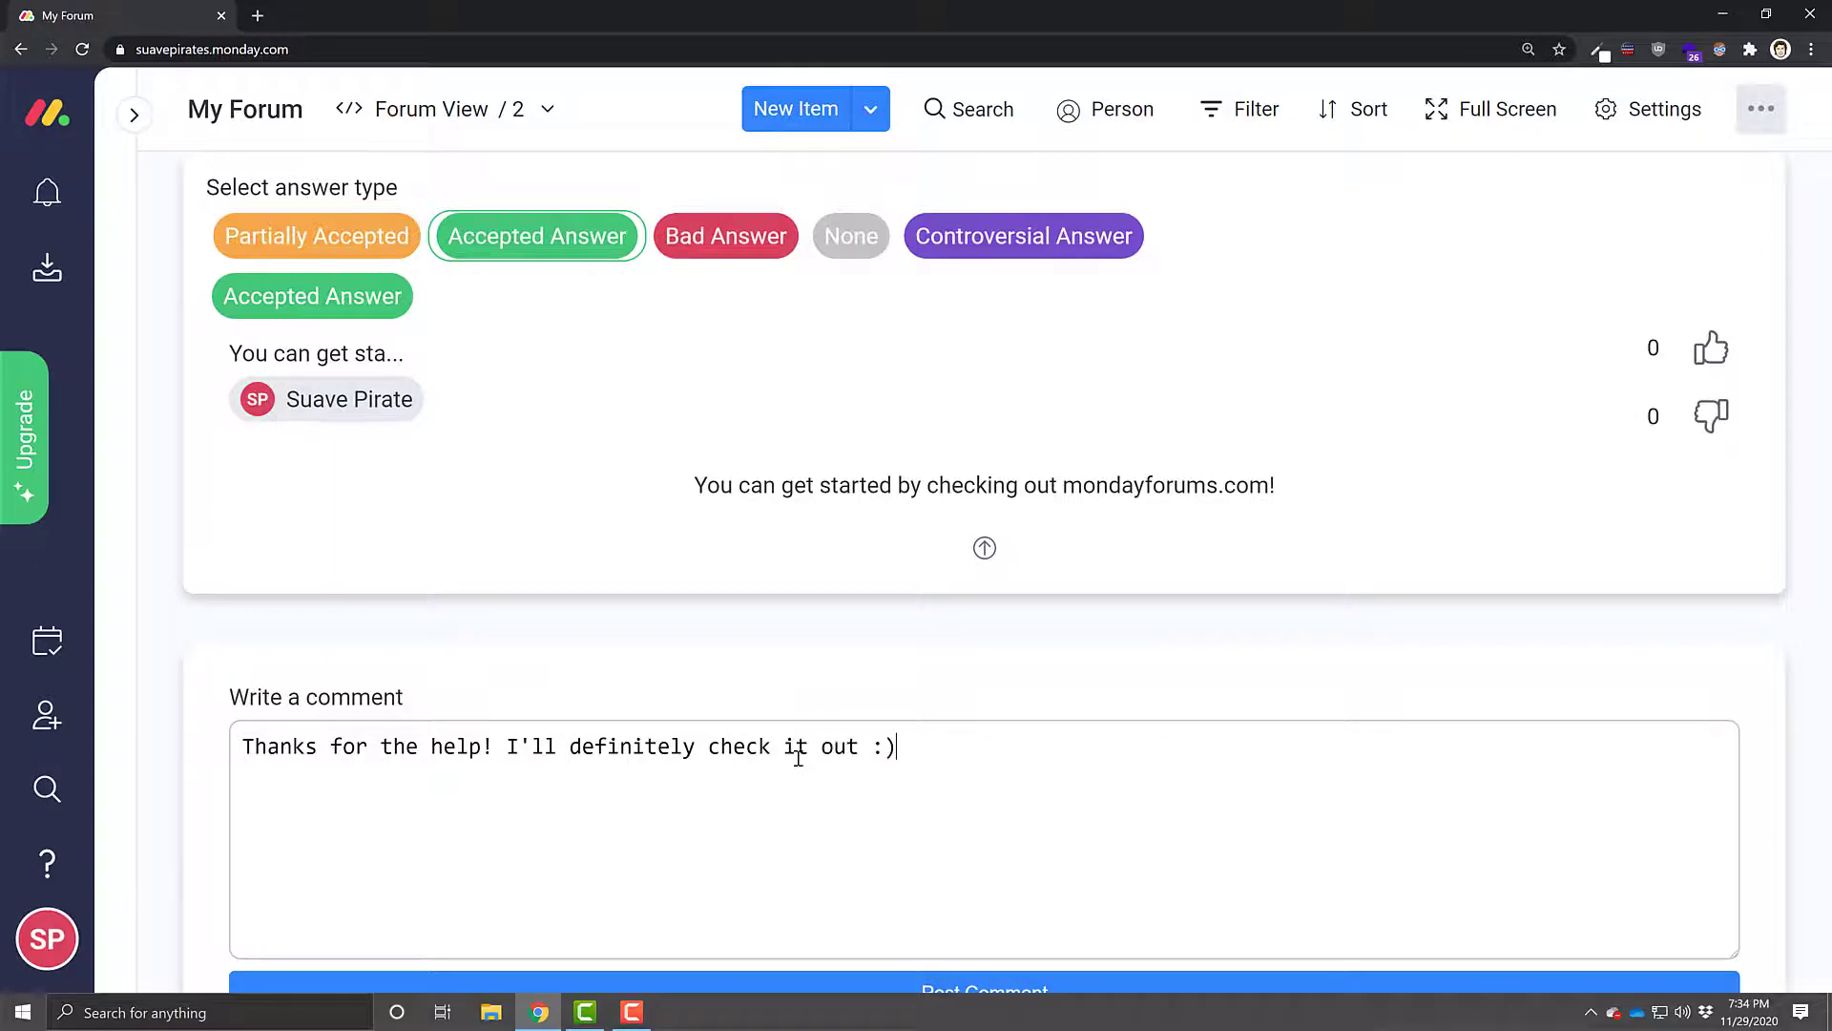
pyautogui.scroll(-1, 798, 758)
pyautogui.click(1088, 854)
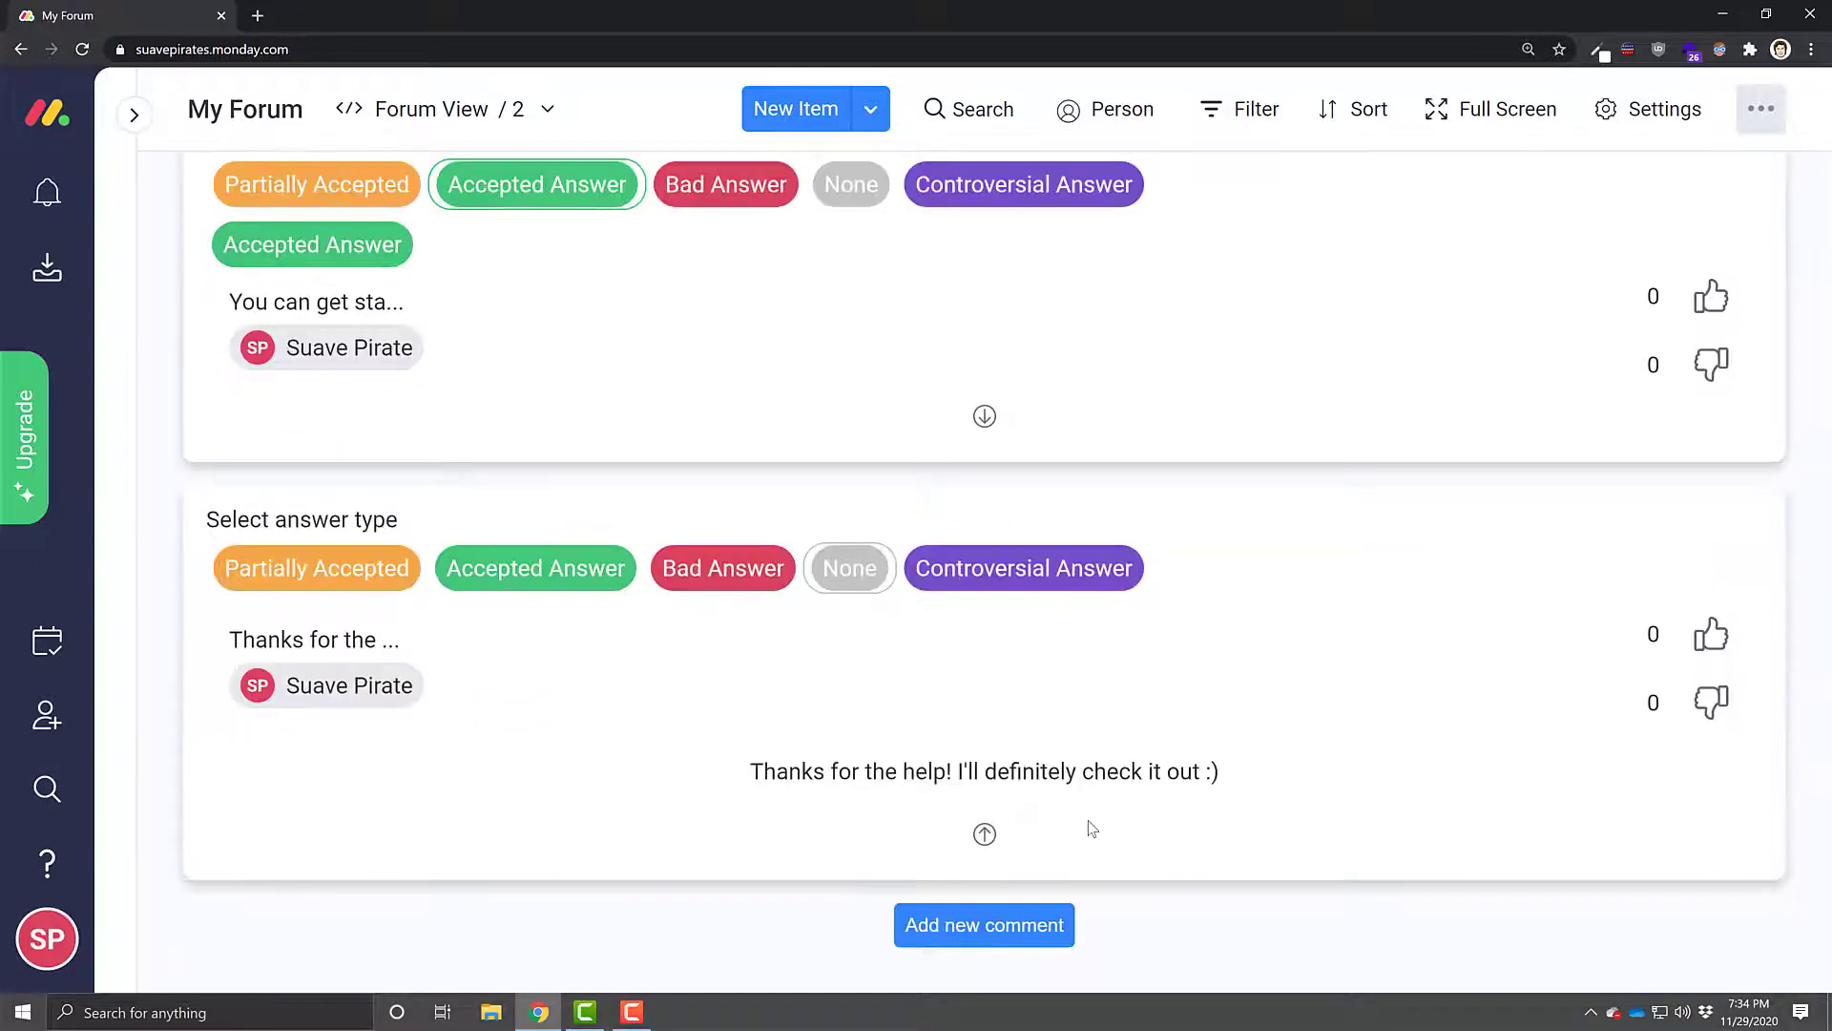
# From the main table, post an update on 'How do I use monday forums?' mentioning a teammate to review it.
pyautogui.click(505, 112)
pyautogui.click(524, 288)
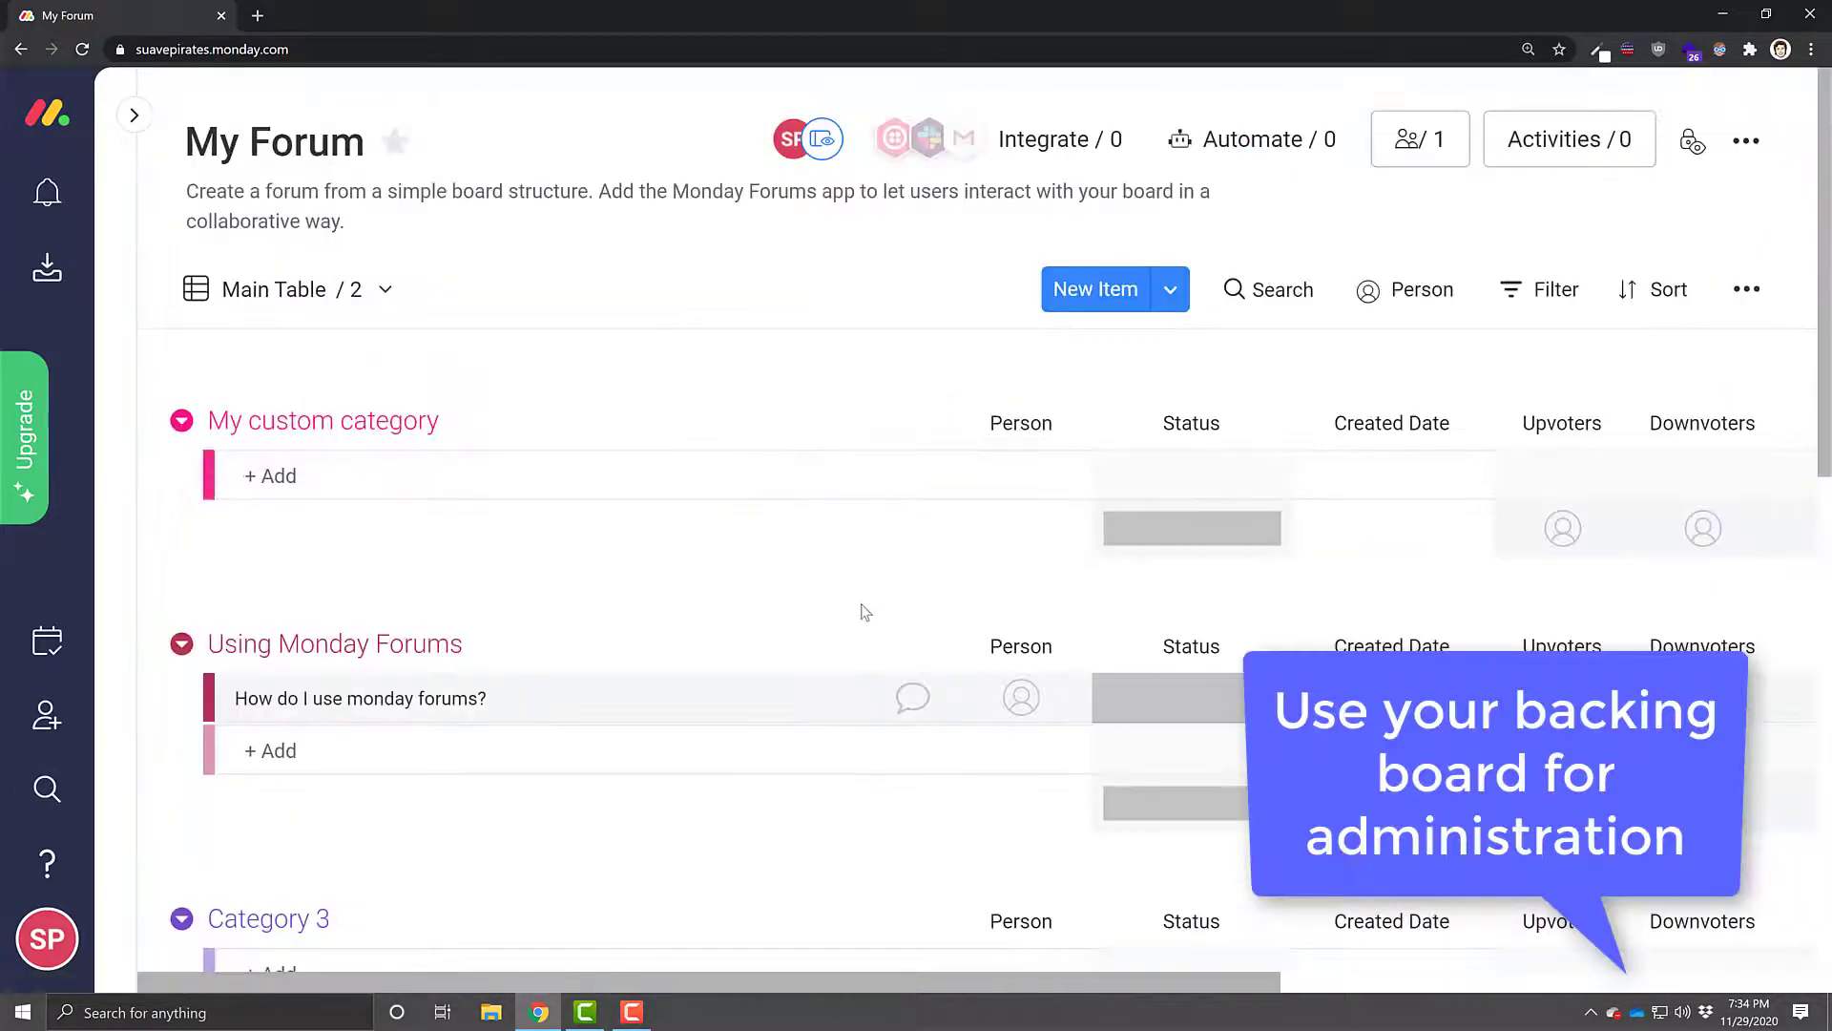
pyautogui.click(912, 698)
pyautogui.click(1187, 360)
pyautogui.write('Hey @s')
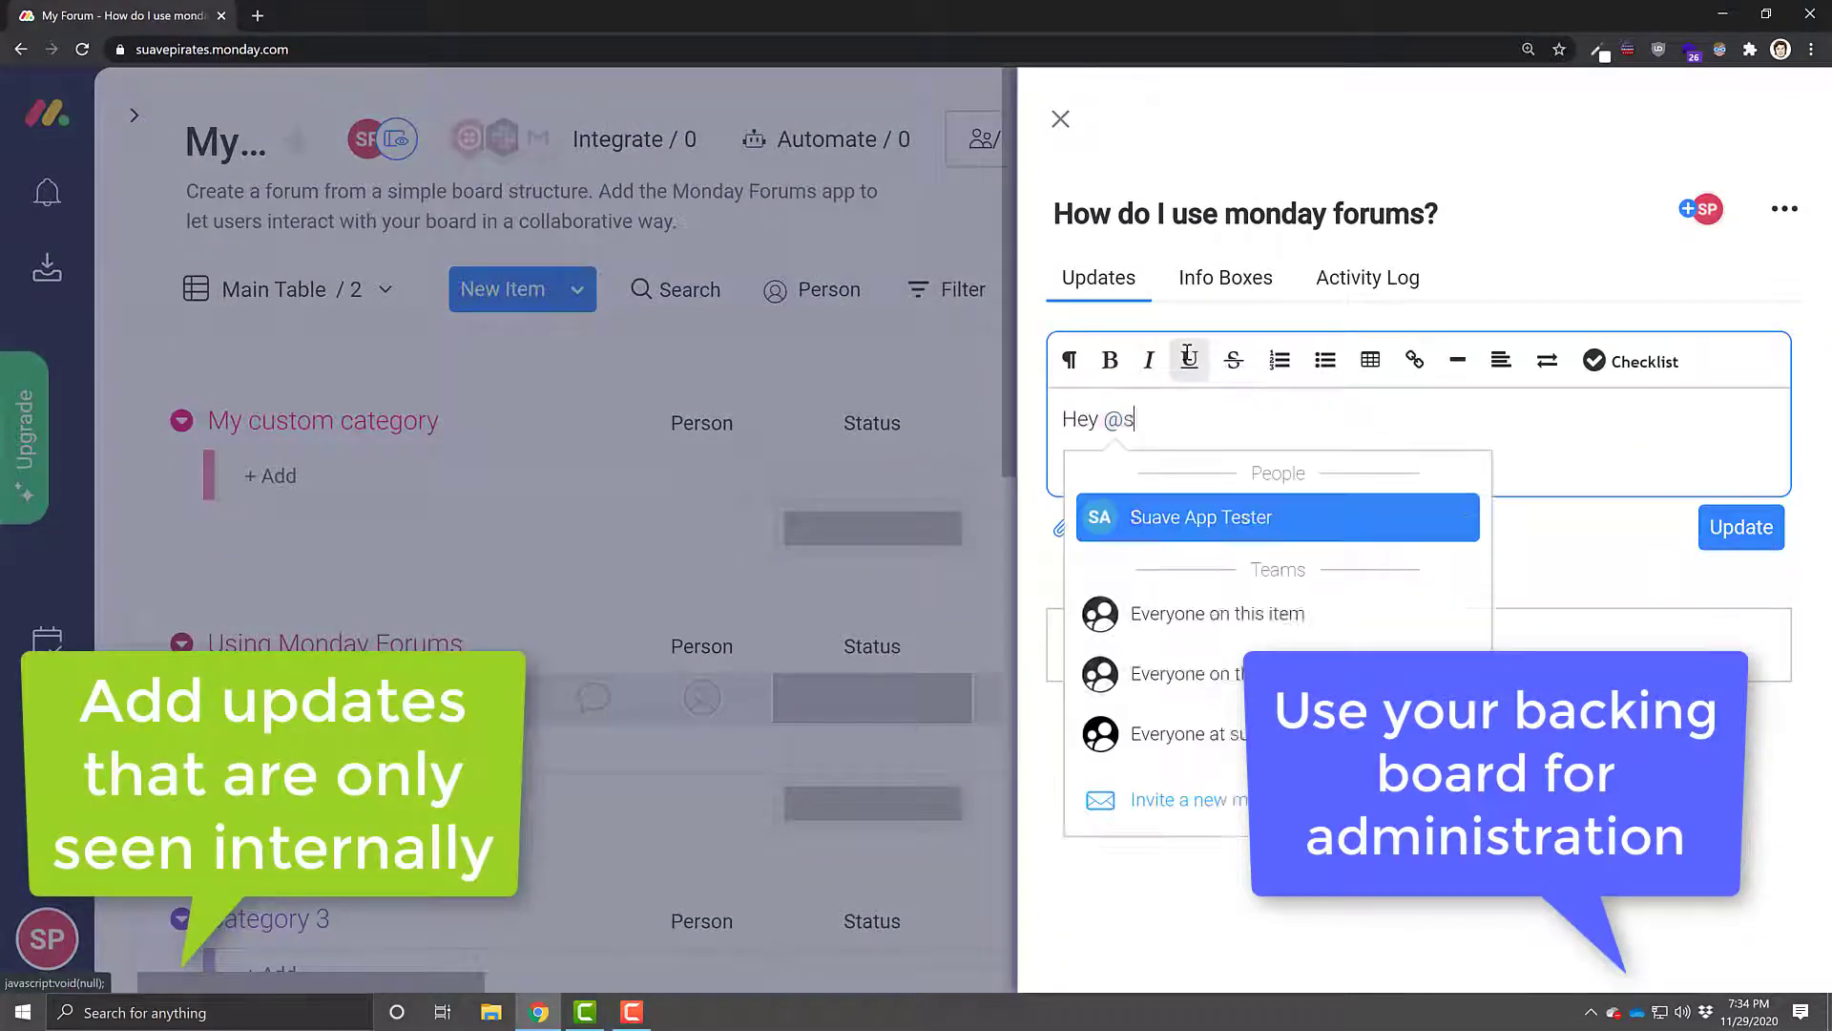
pyautogui.press('Return')
pyautogui.write('did you see this yet? I think')
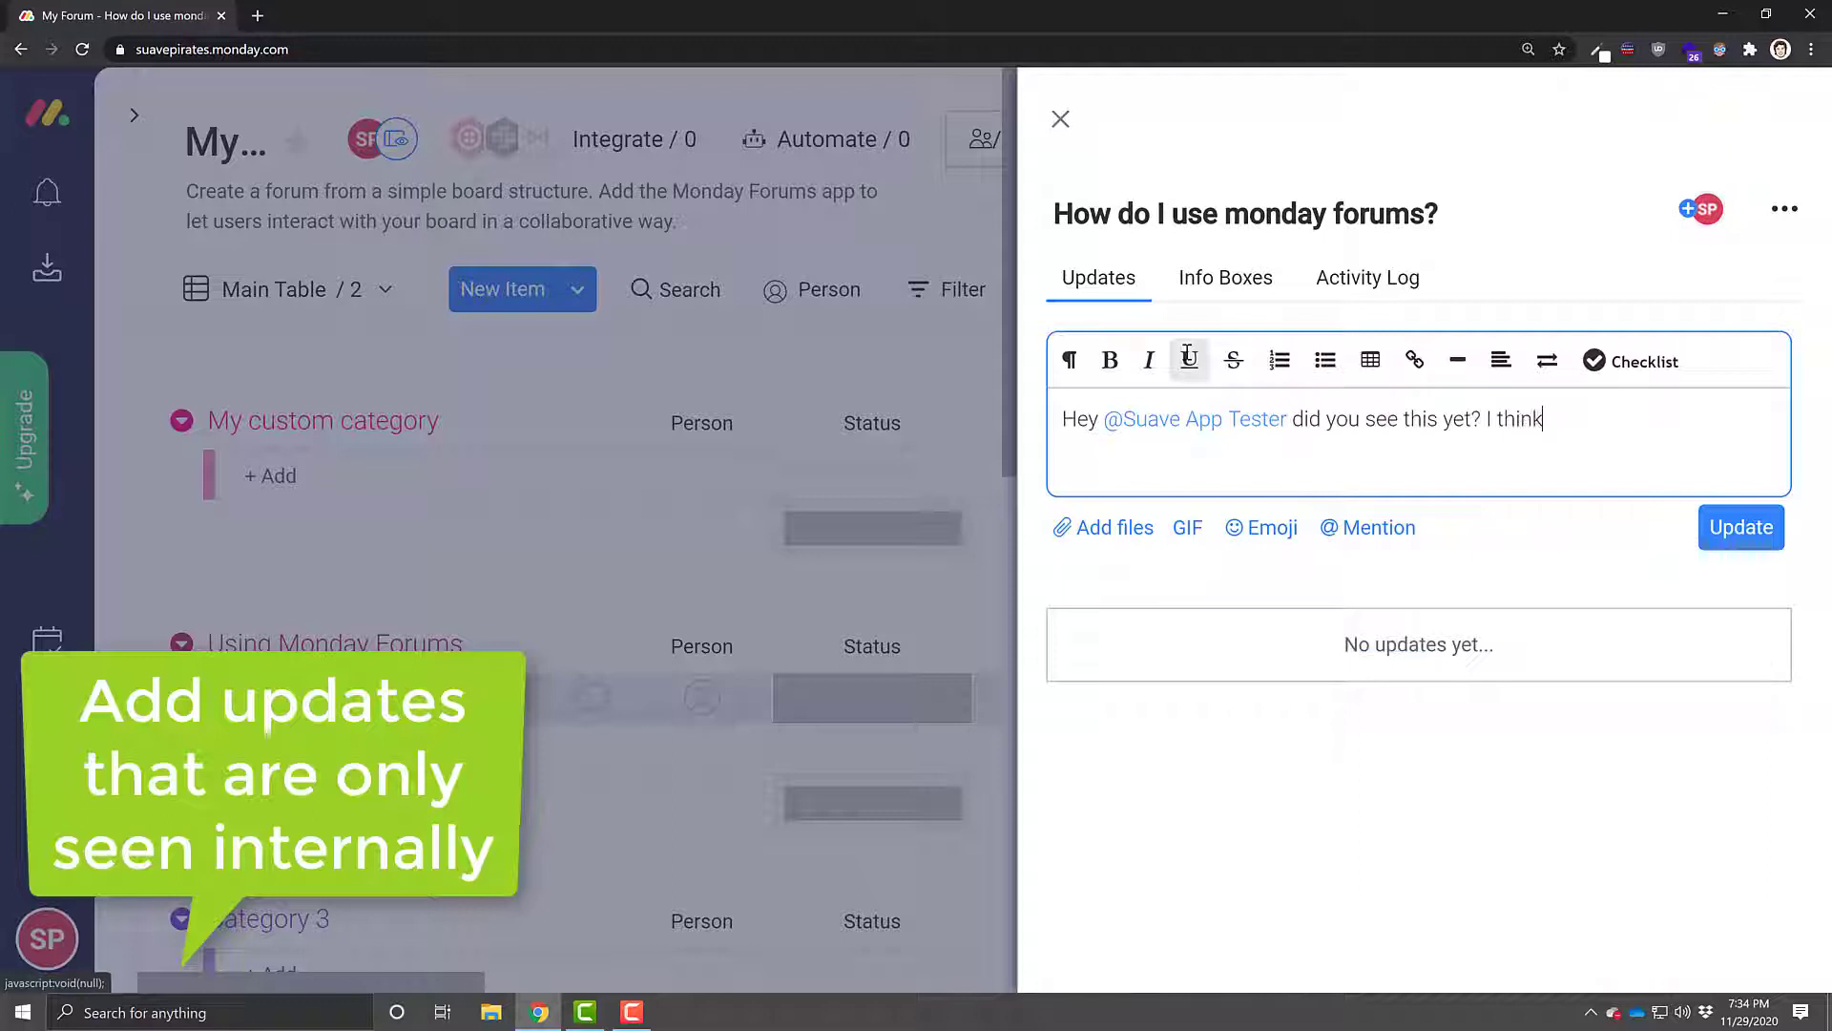
pyautogui.write(' you should take a look at it')
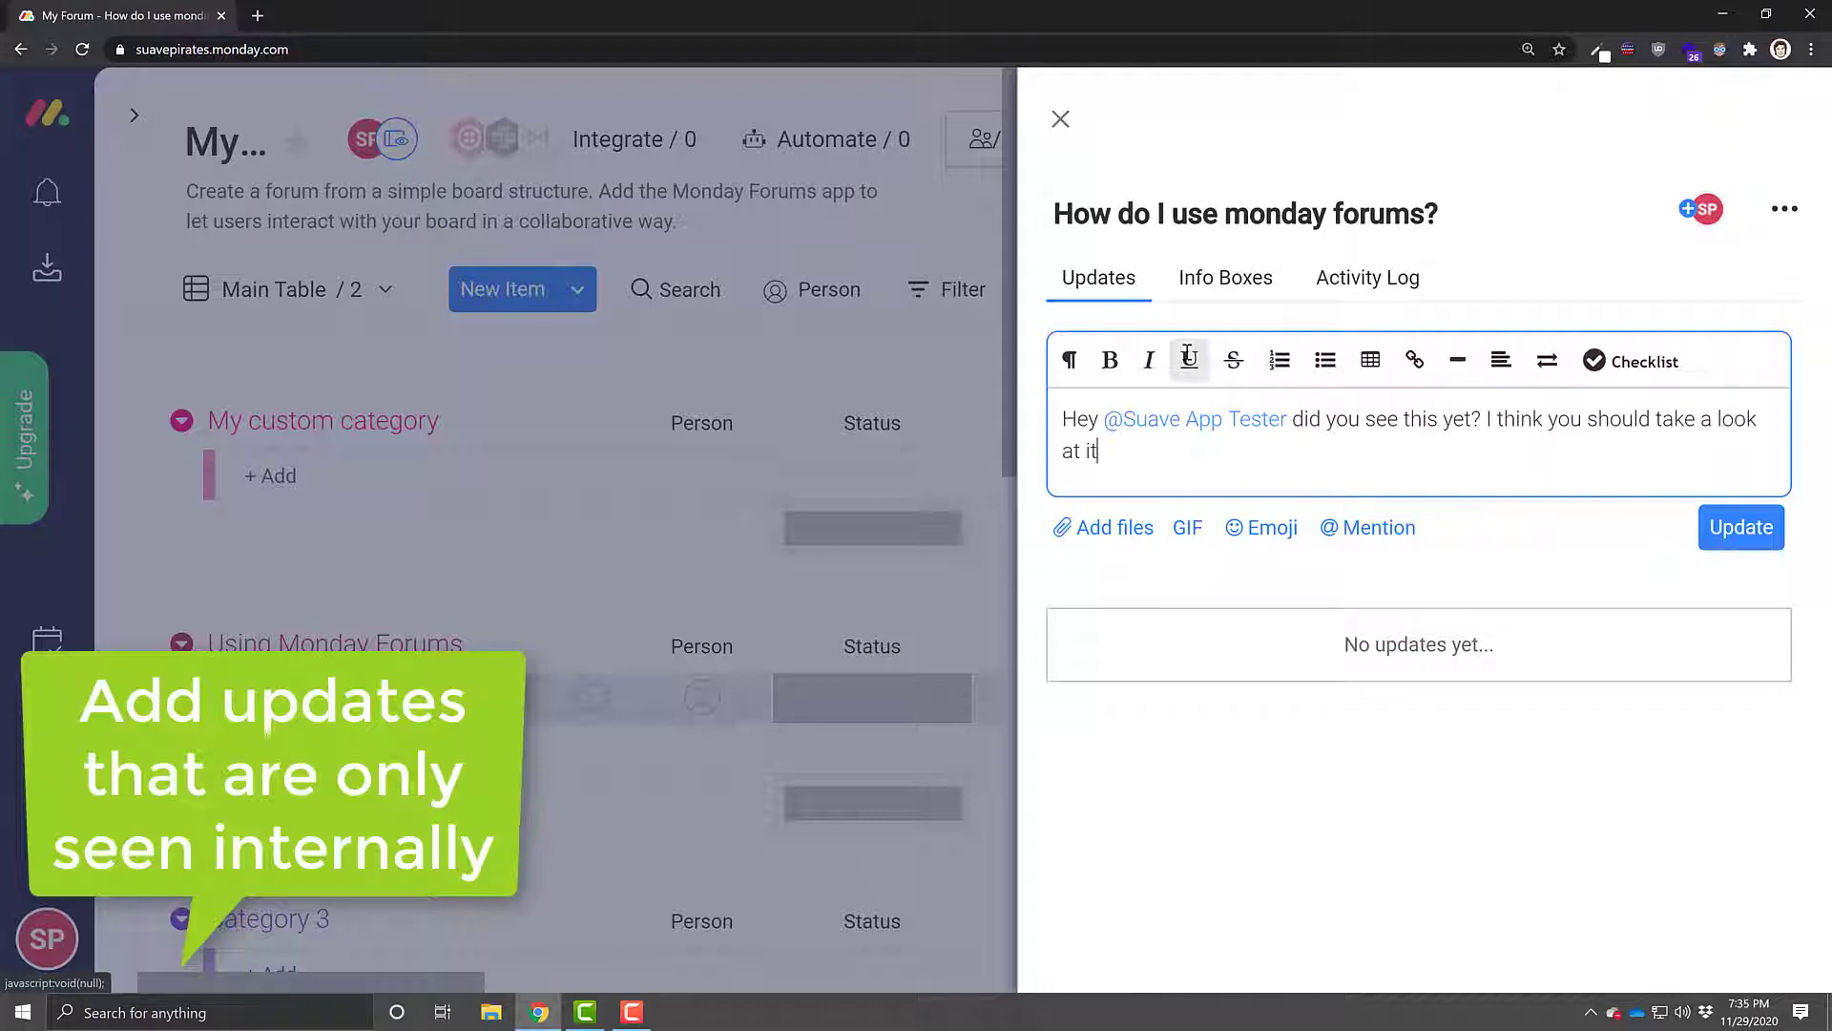
pyautogui.write(". Let's turn this into ")
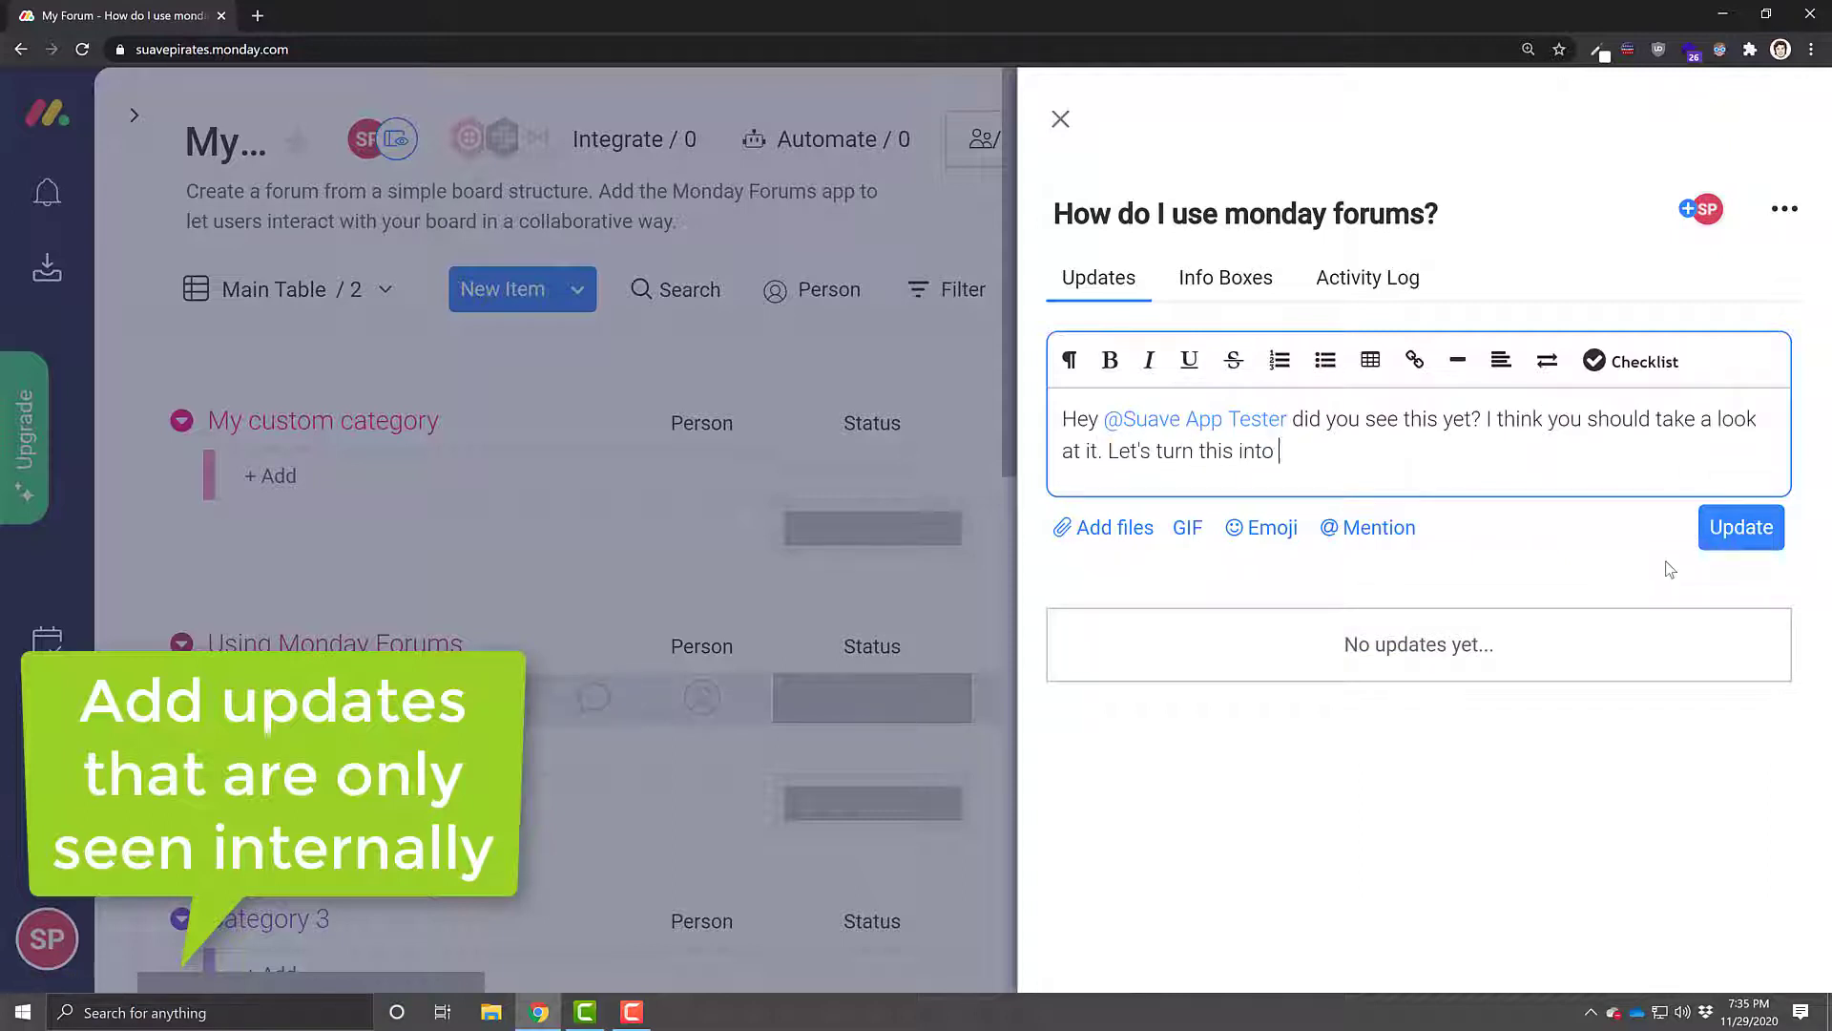
pyautogui.write('an internal task to make sure t')
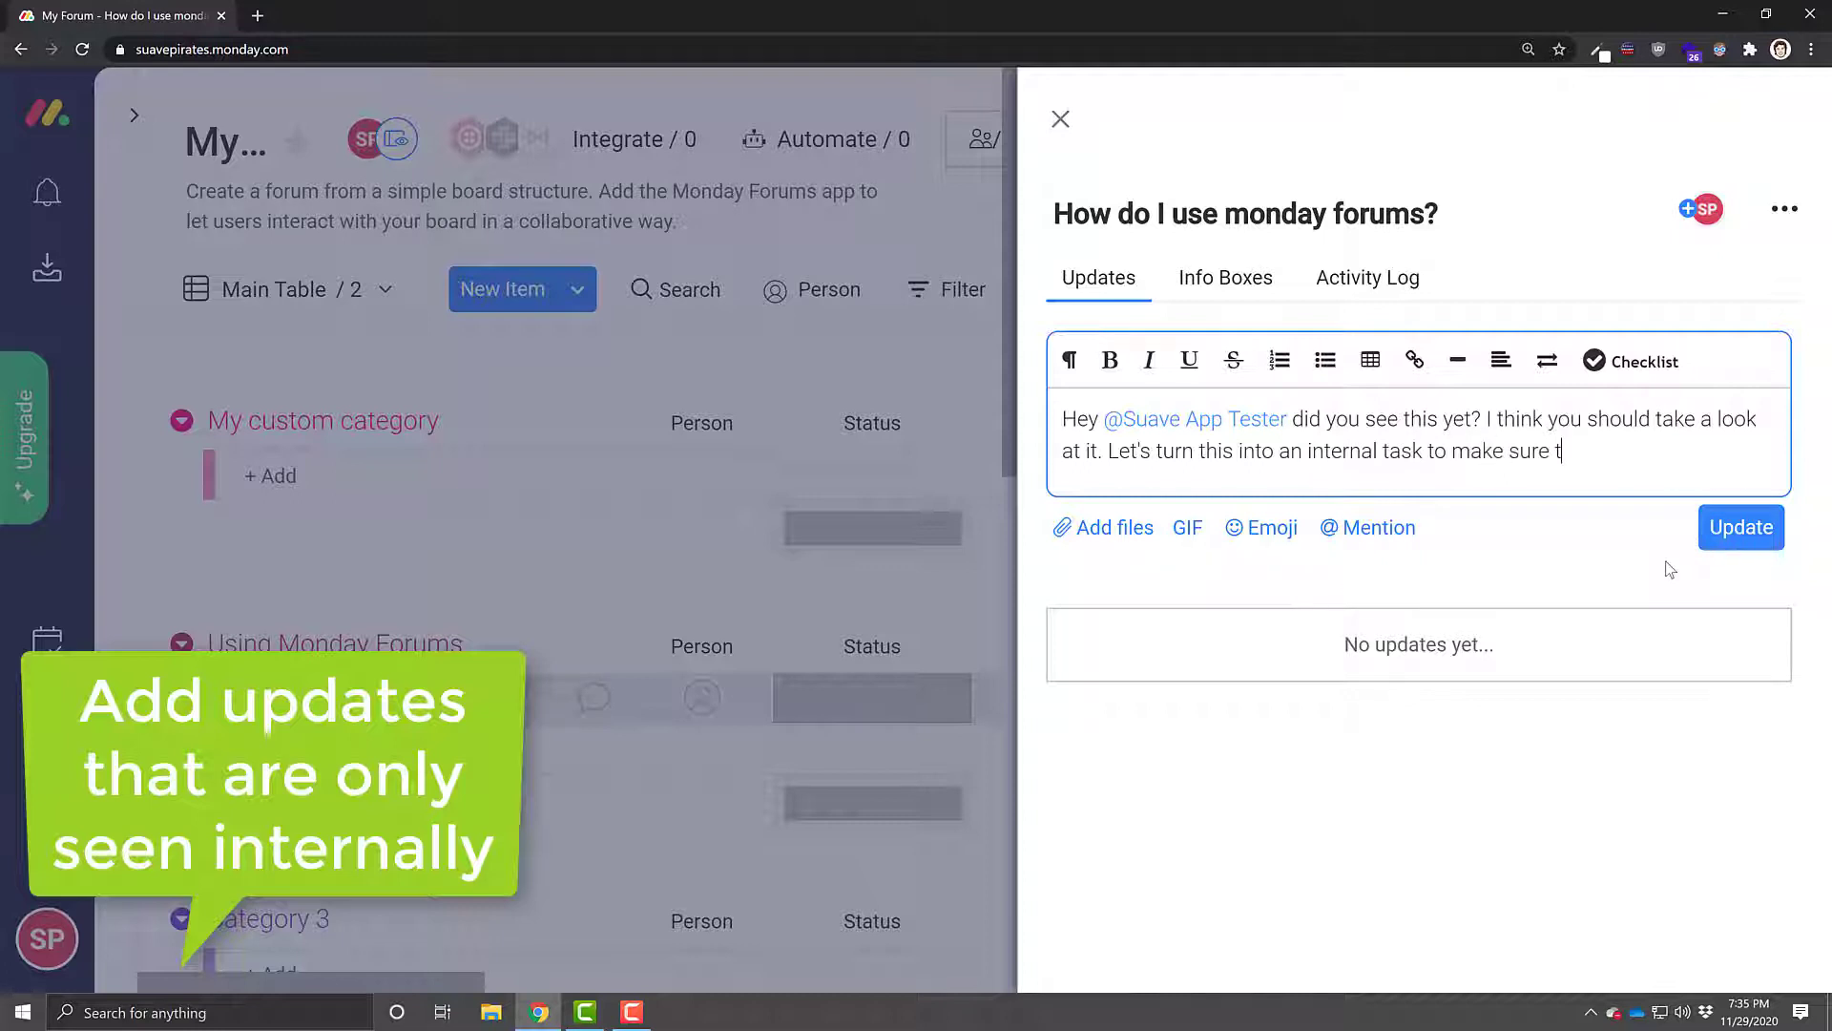
pyautogui.write('he documentation is super clear!')
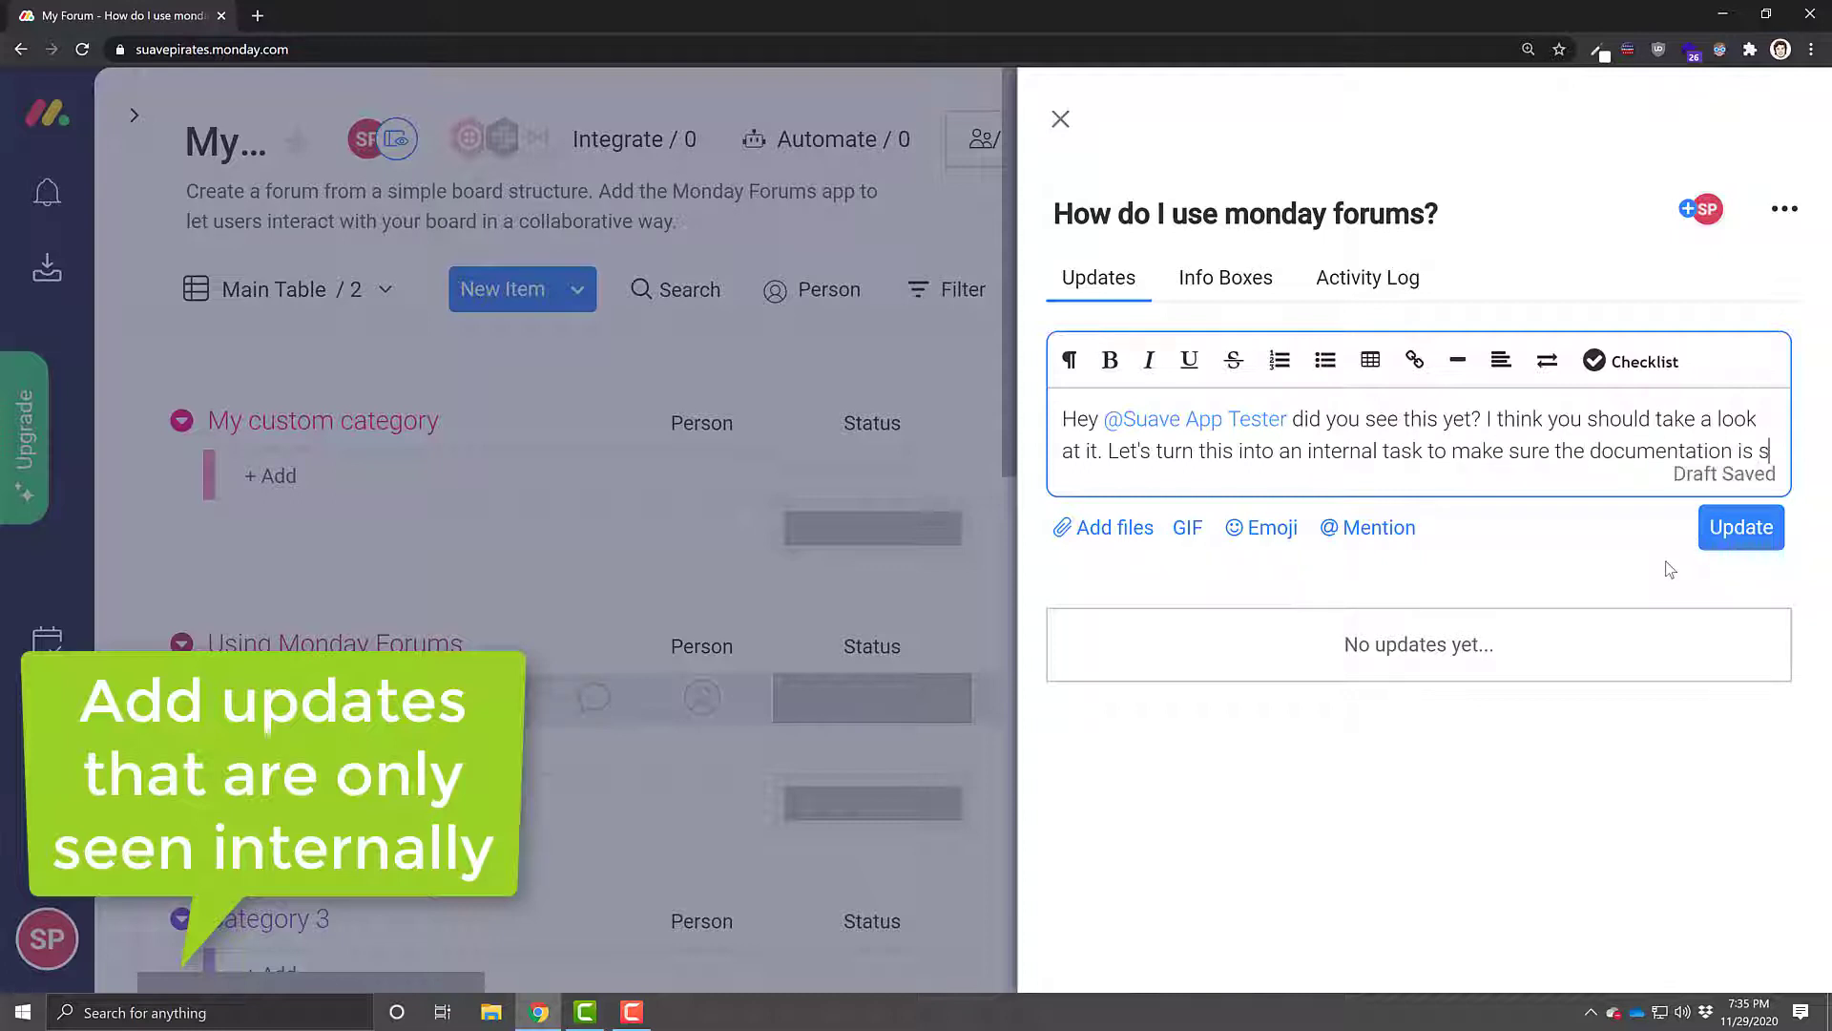
pyautogui.click(1741, 558)
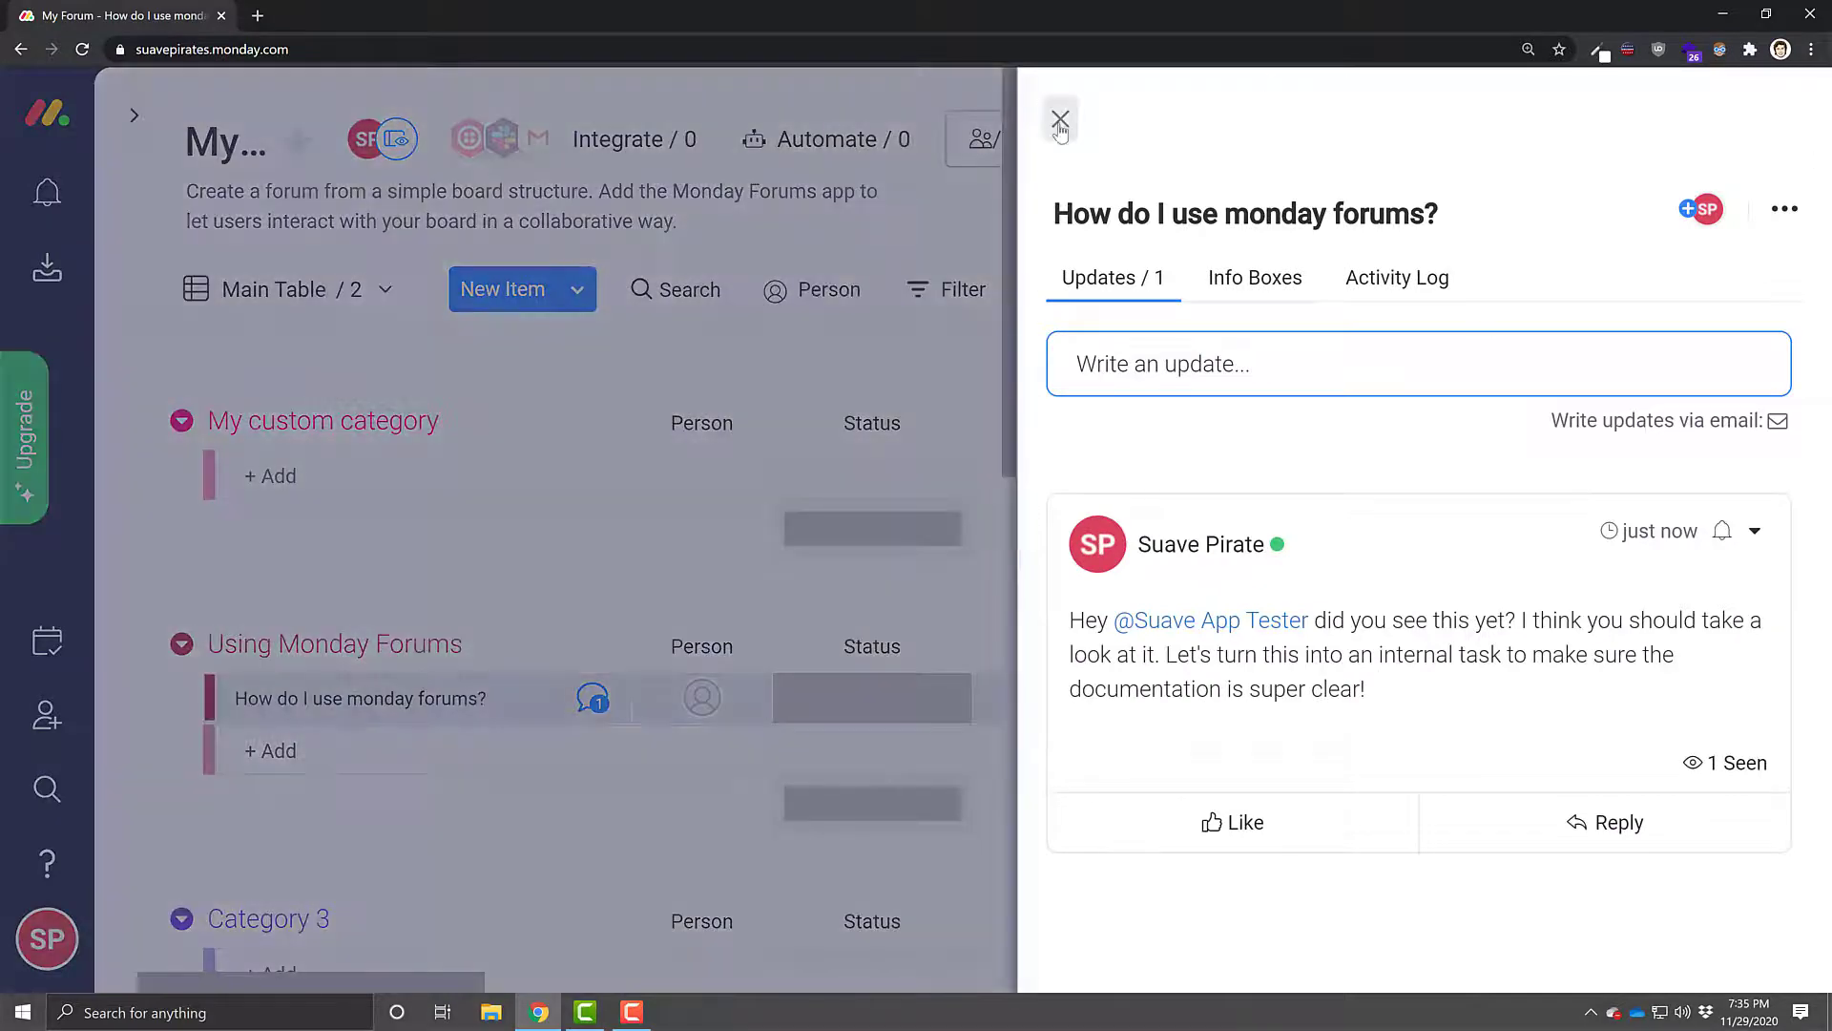
pyautogui.click(1060, 118)
# Add a People column named 'Internal Assignment' and widen it.
pyautogui.hscroll(4, 1524, 934)
pyautogui.click(1240, 697)
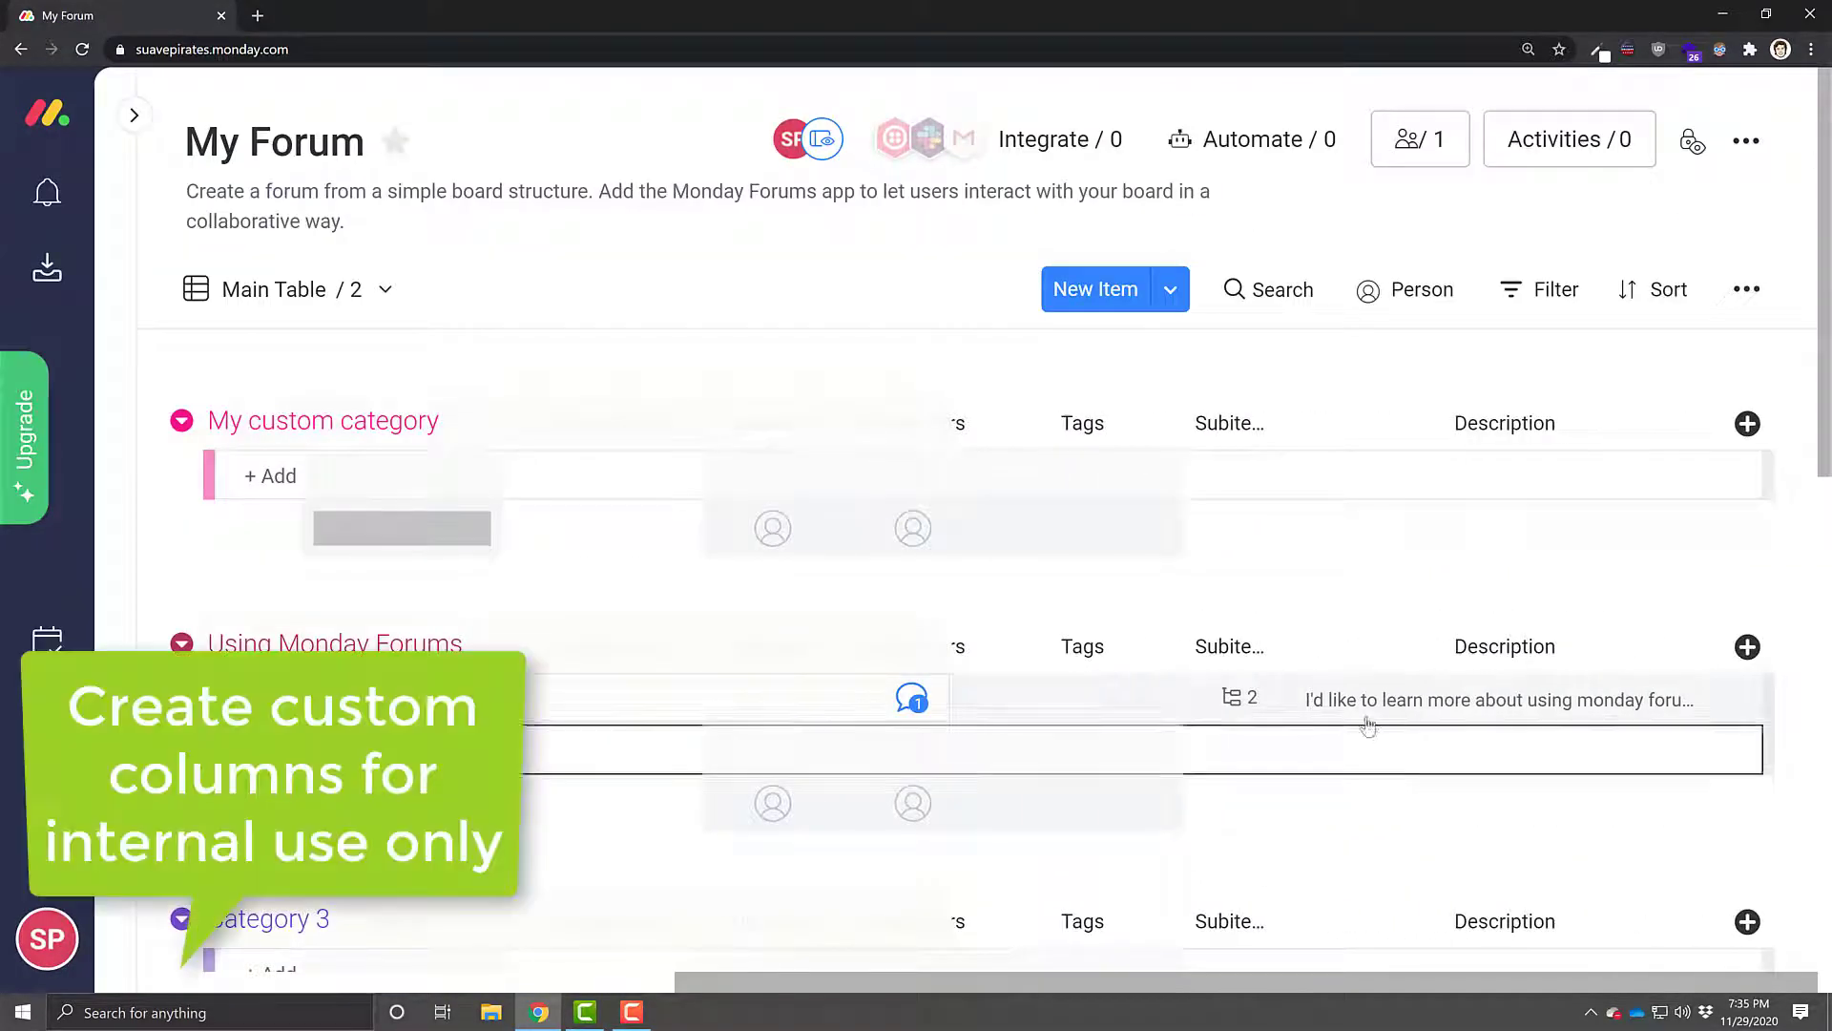
pyautogui.scroll(-2, 1426, 848)
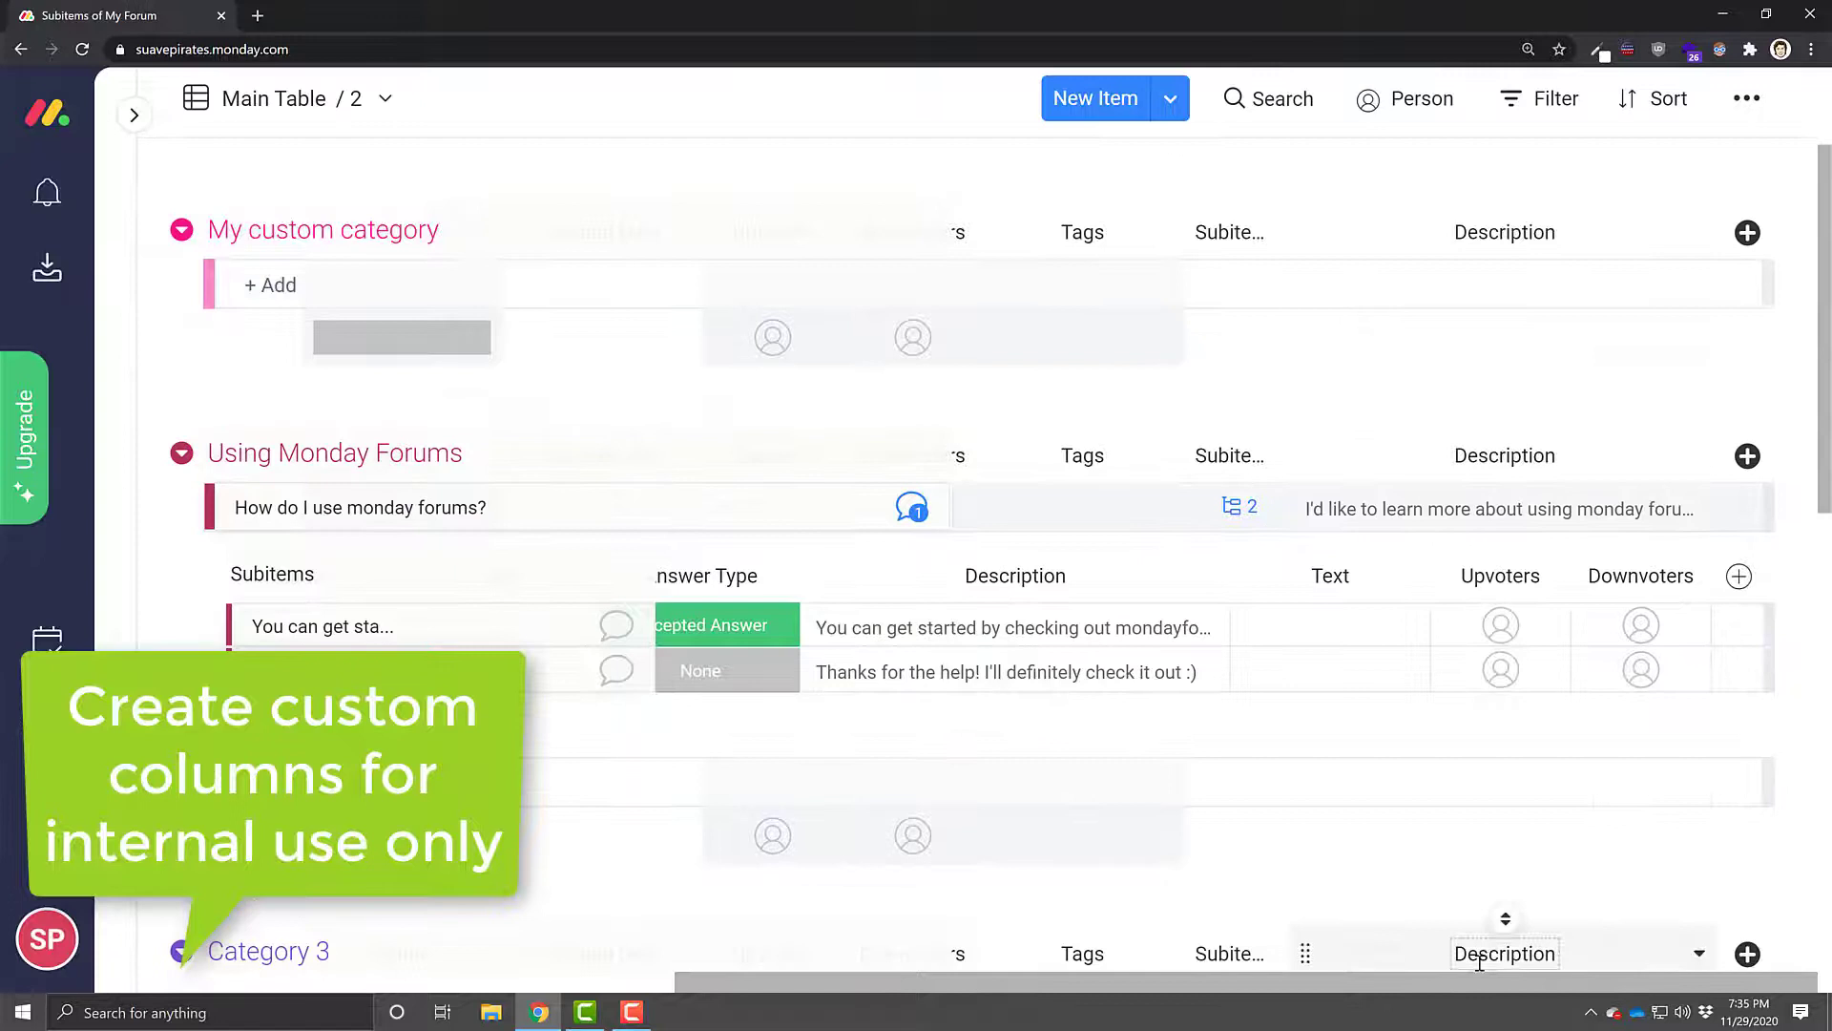
pyautogui.click(1748, 456)
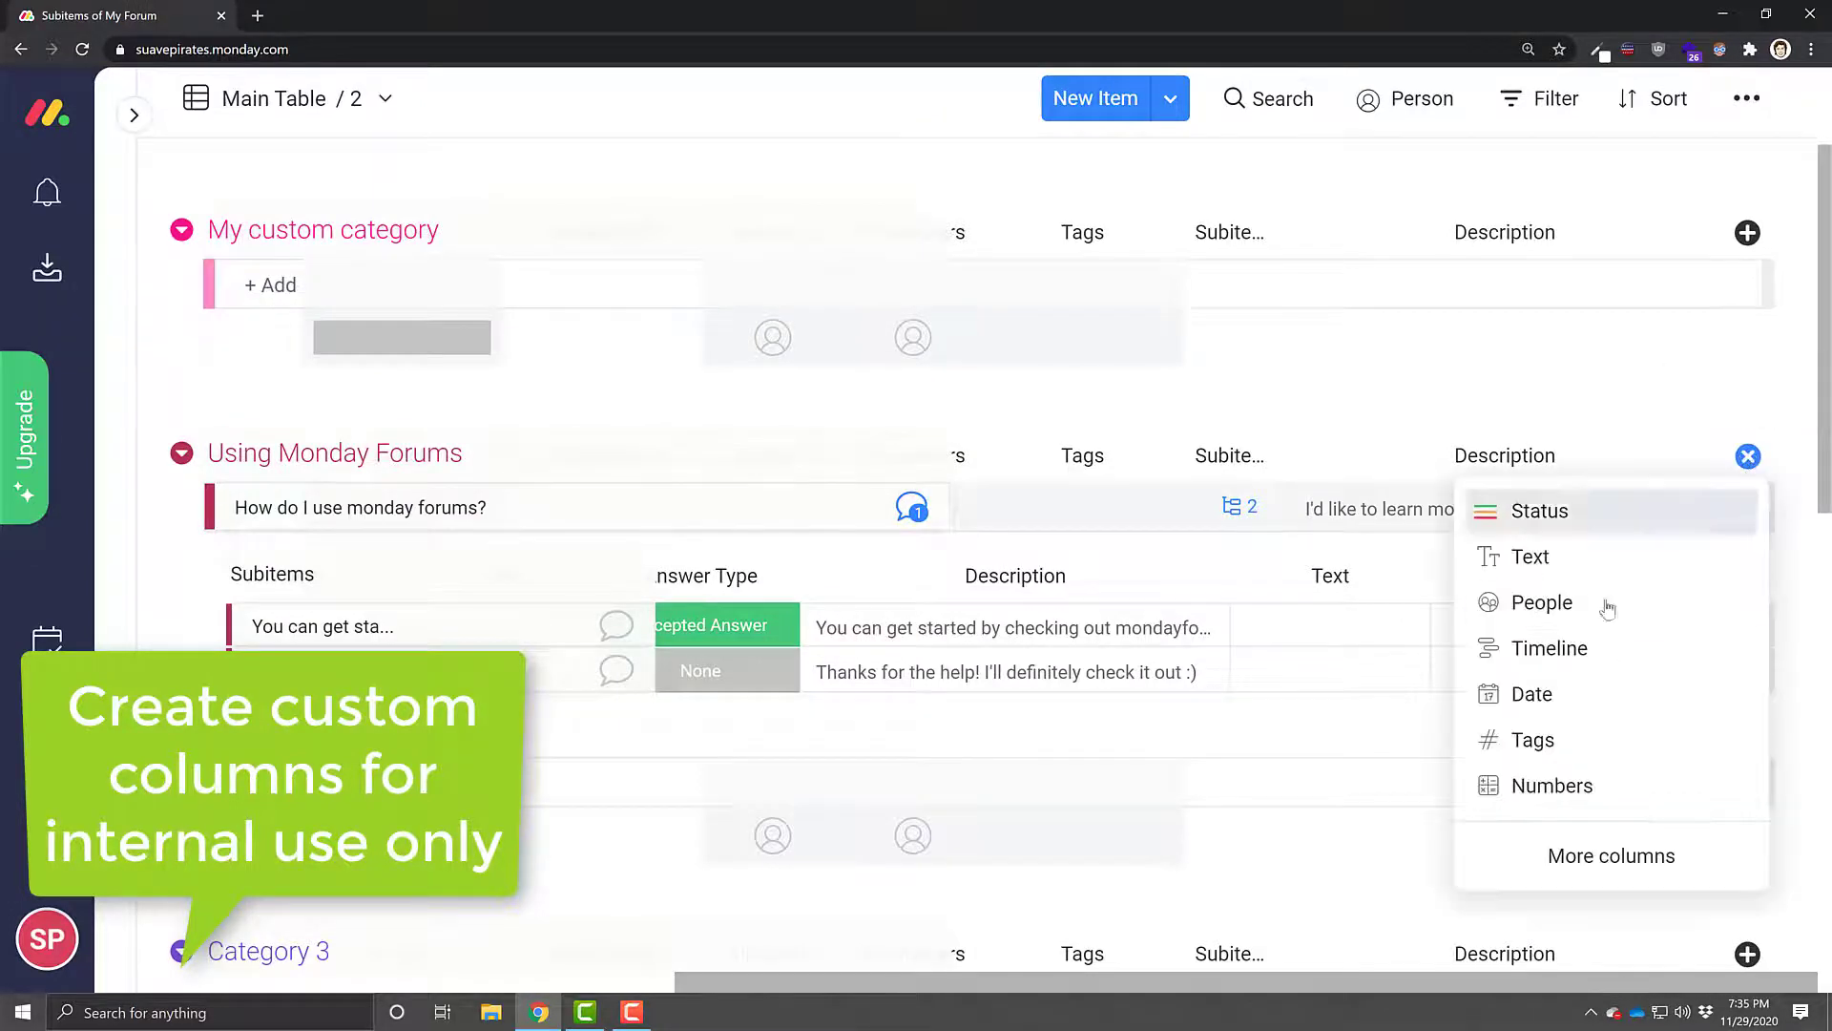
pyautogui.click(1603, 601)
pyautogui.write('Internal Assignment')
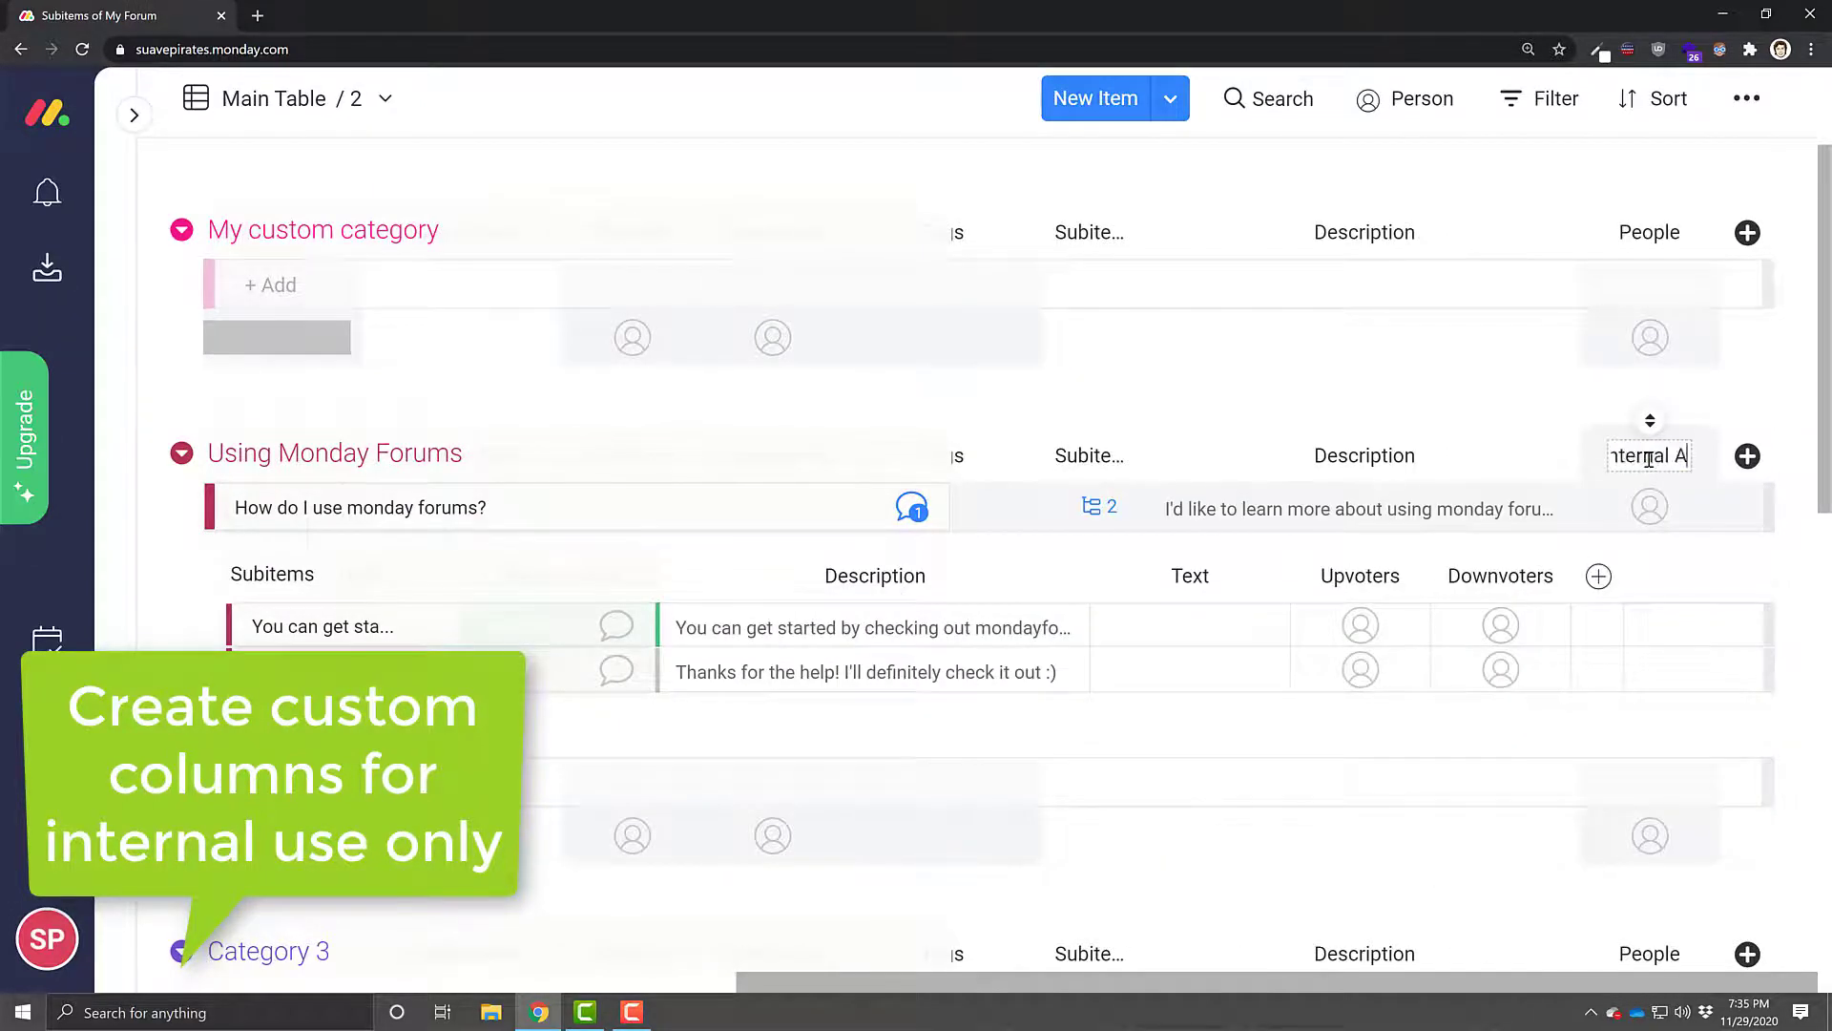
pyautogui.press('Return')
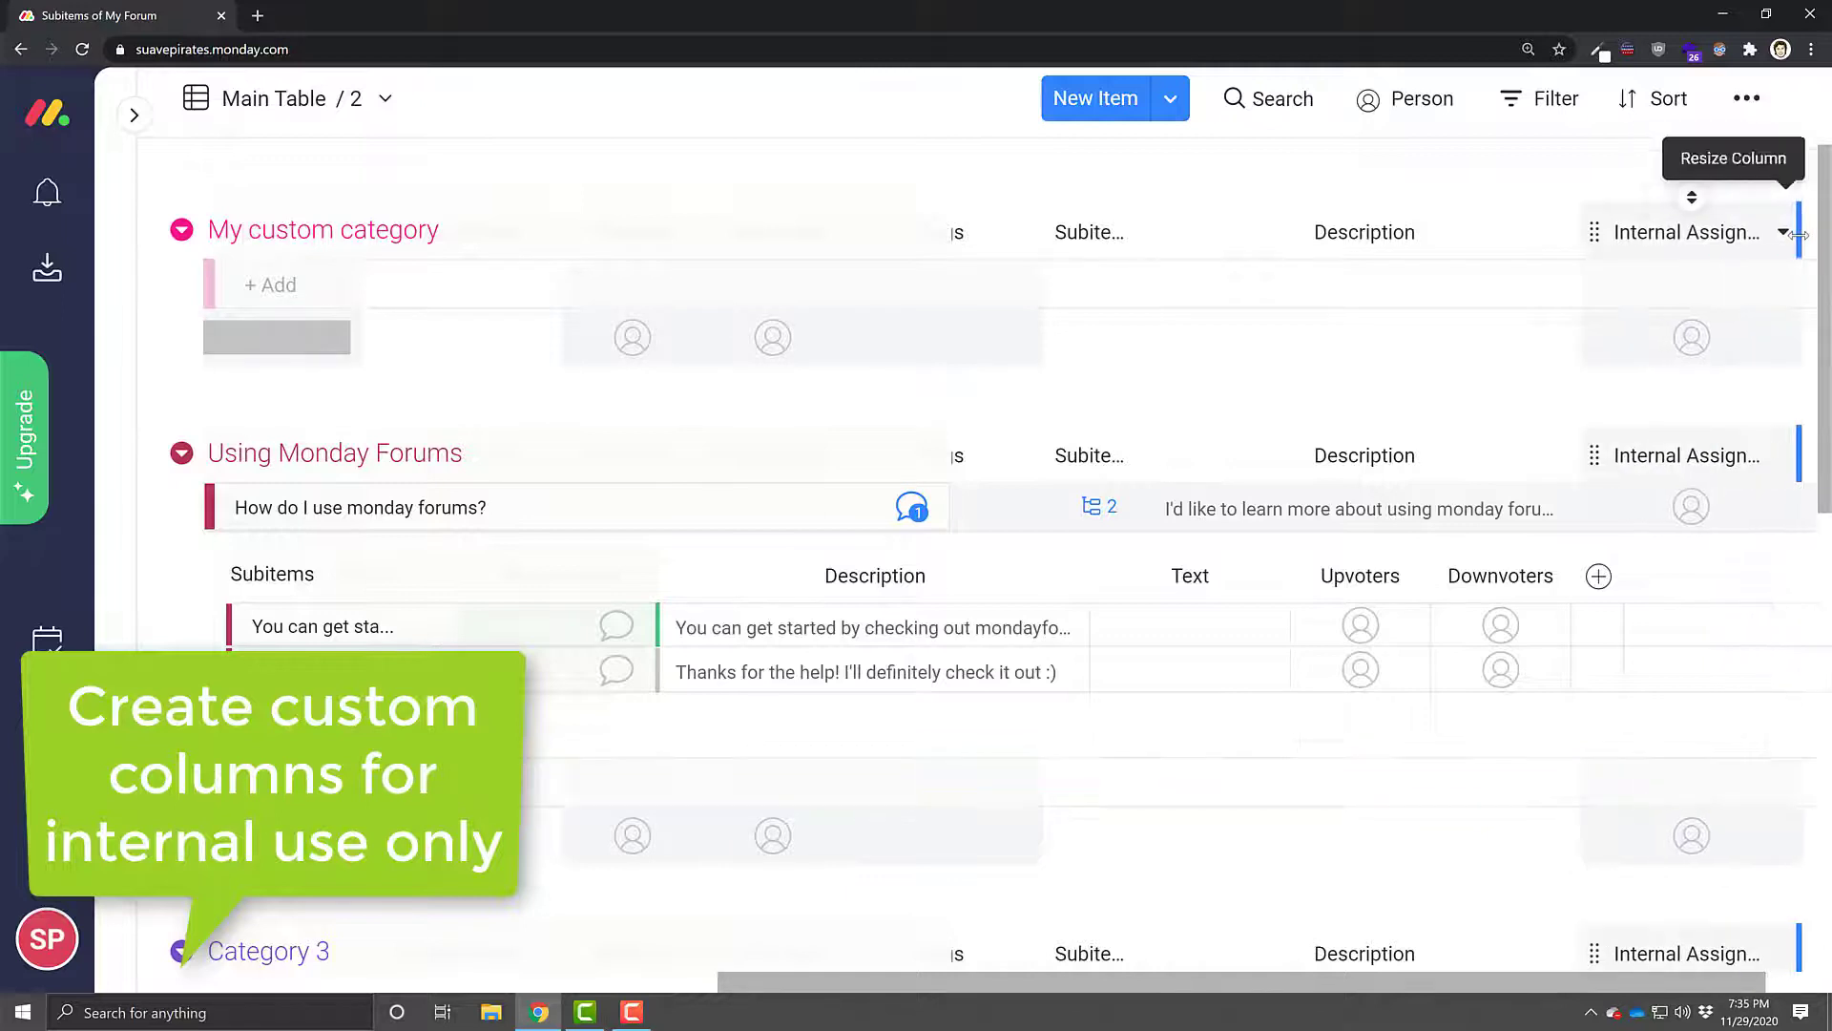
pyautogui.moveTo(1717, 232); pyautogui.dragTo(1804, 232)
# Assign a teammate in Internal Assignment and set the post's status to Complete.
pyautogui.click(1676, 507)
pyautogui.click(1566, 611)
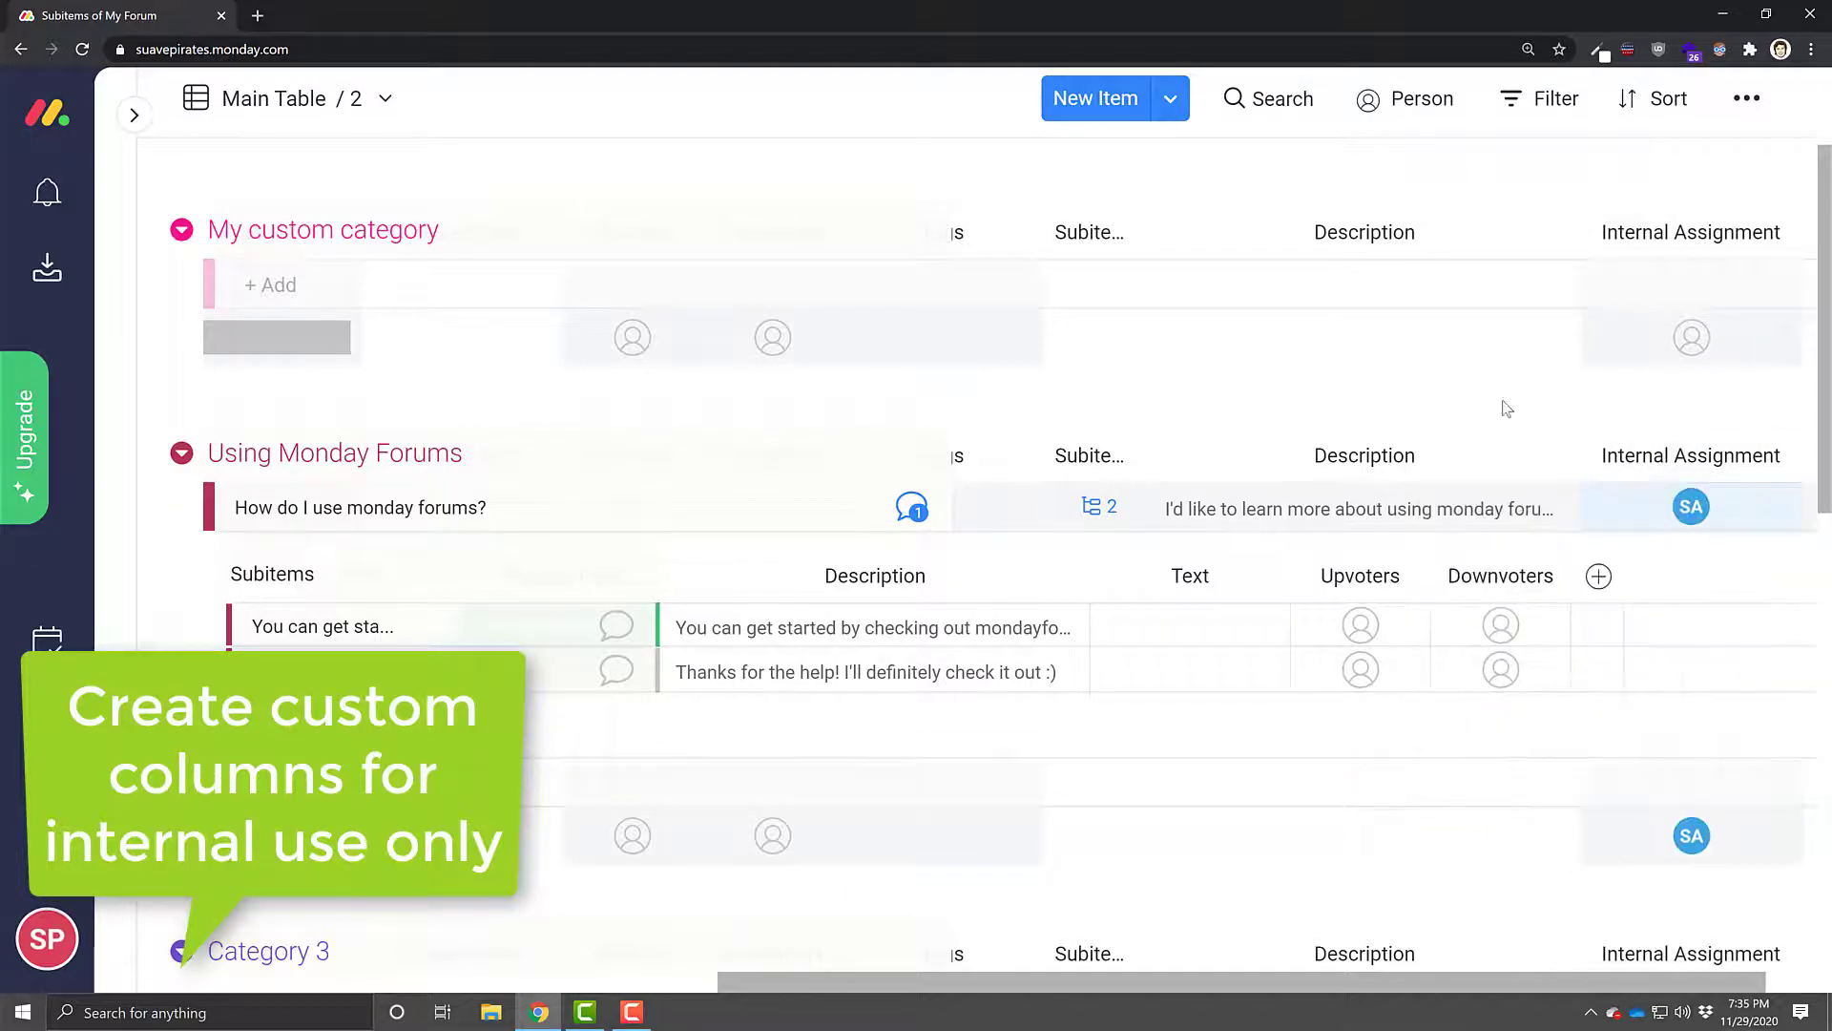
pyautogui.moveTo(1480, 981); pyautogui.dragTo(901, 969)
pyautogui.click(1212, 506)
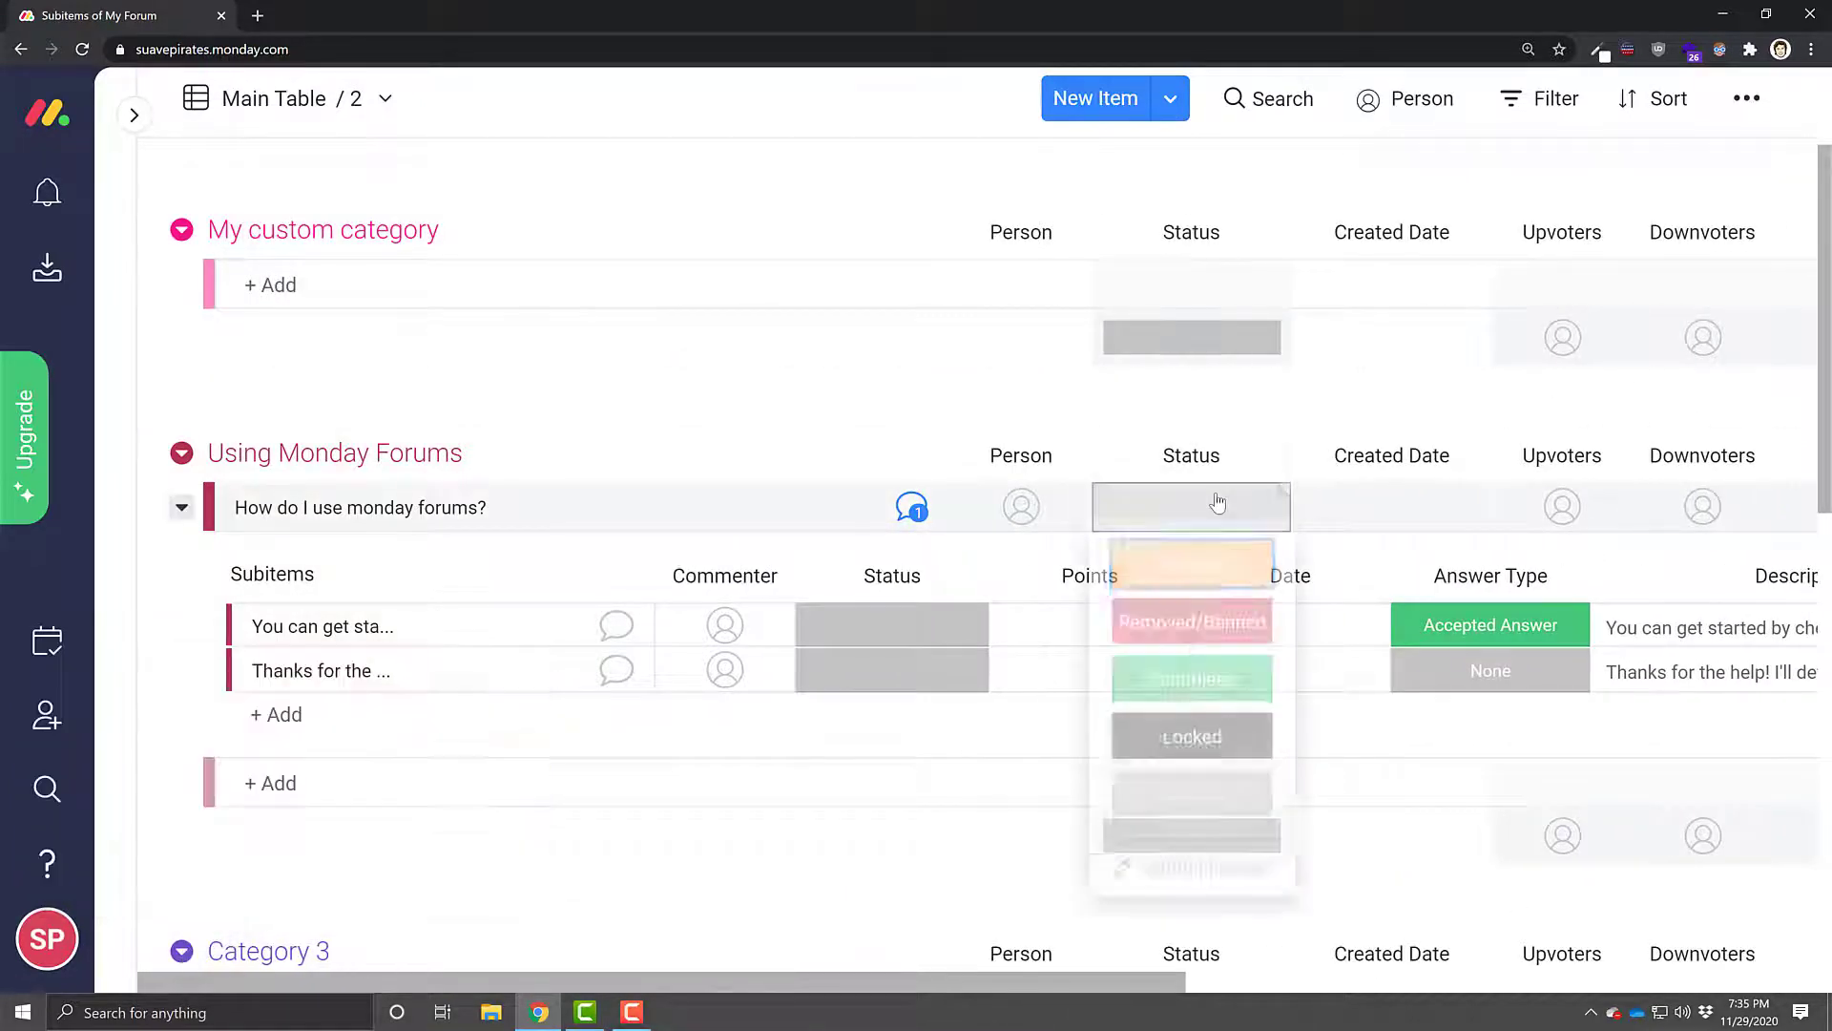
pyautogui.click(1214, 697)
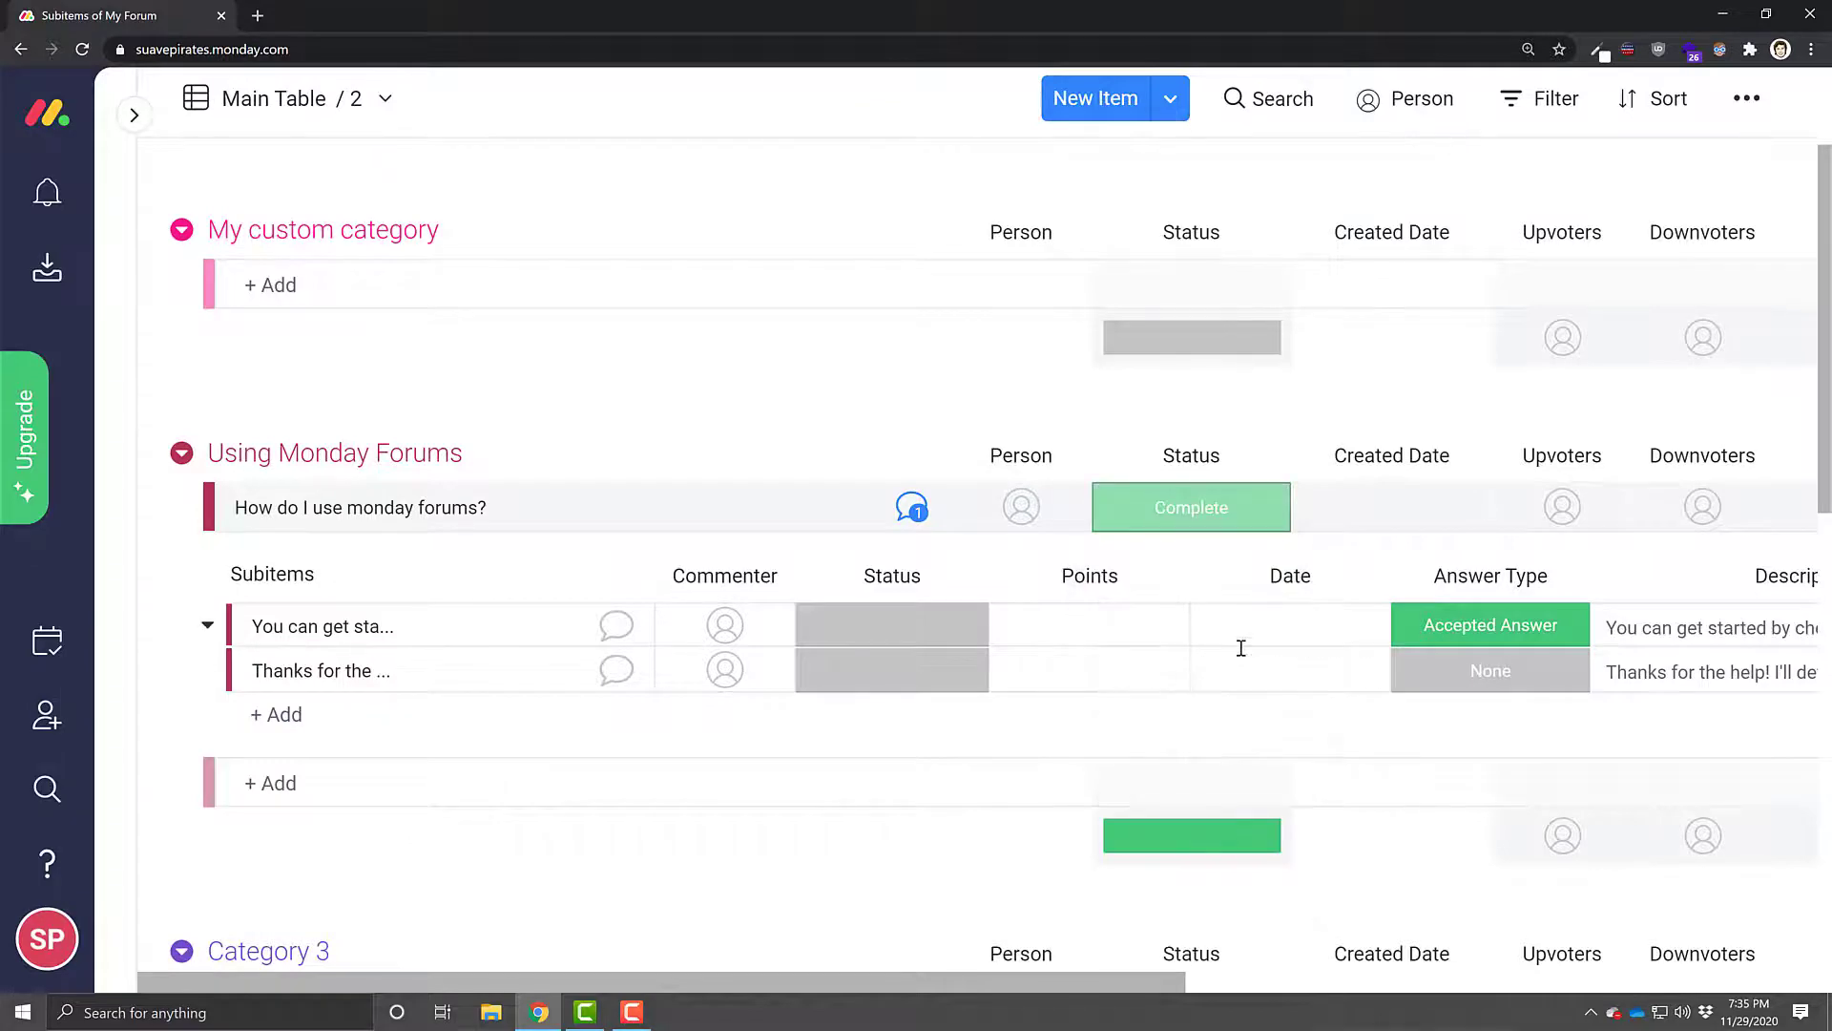
pyautogui.moveTo(1188, 981); pyautogui.dragTo(941, 933)
# Move the post to the Sprint planning board's January 5th-19th iteration group.
pyautogui.scroll(-3, 573, 573)
pyautogui.click(181, 231)
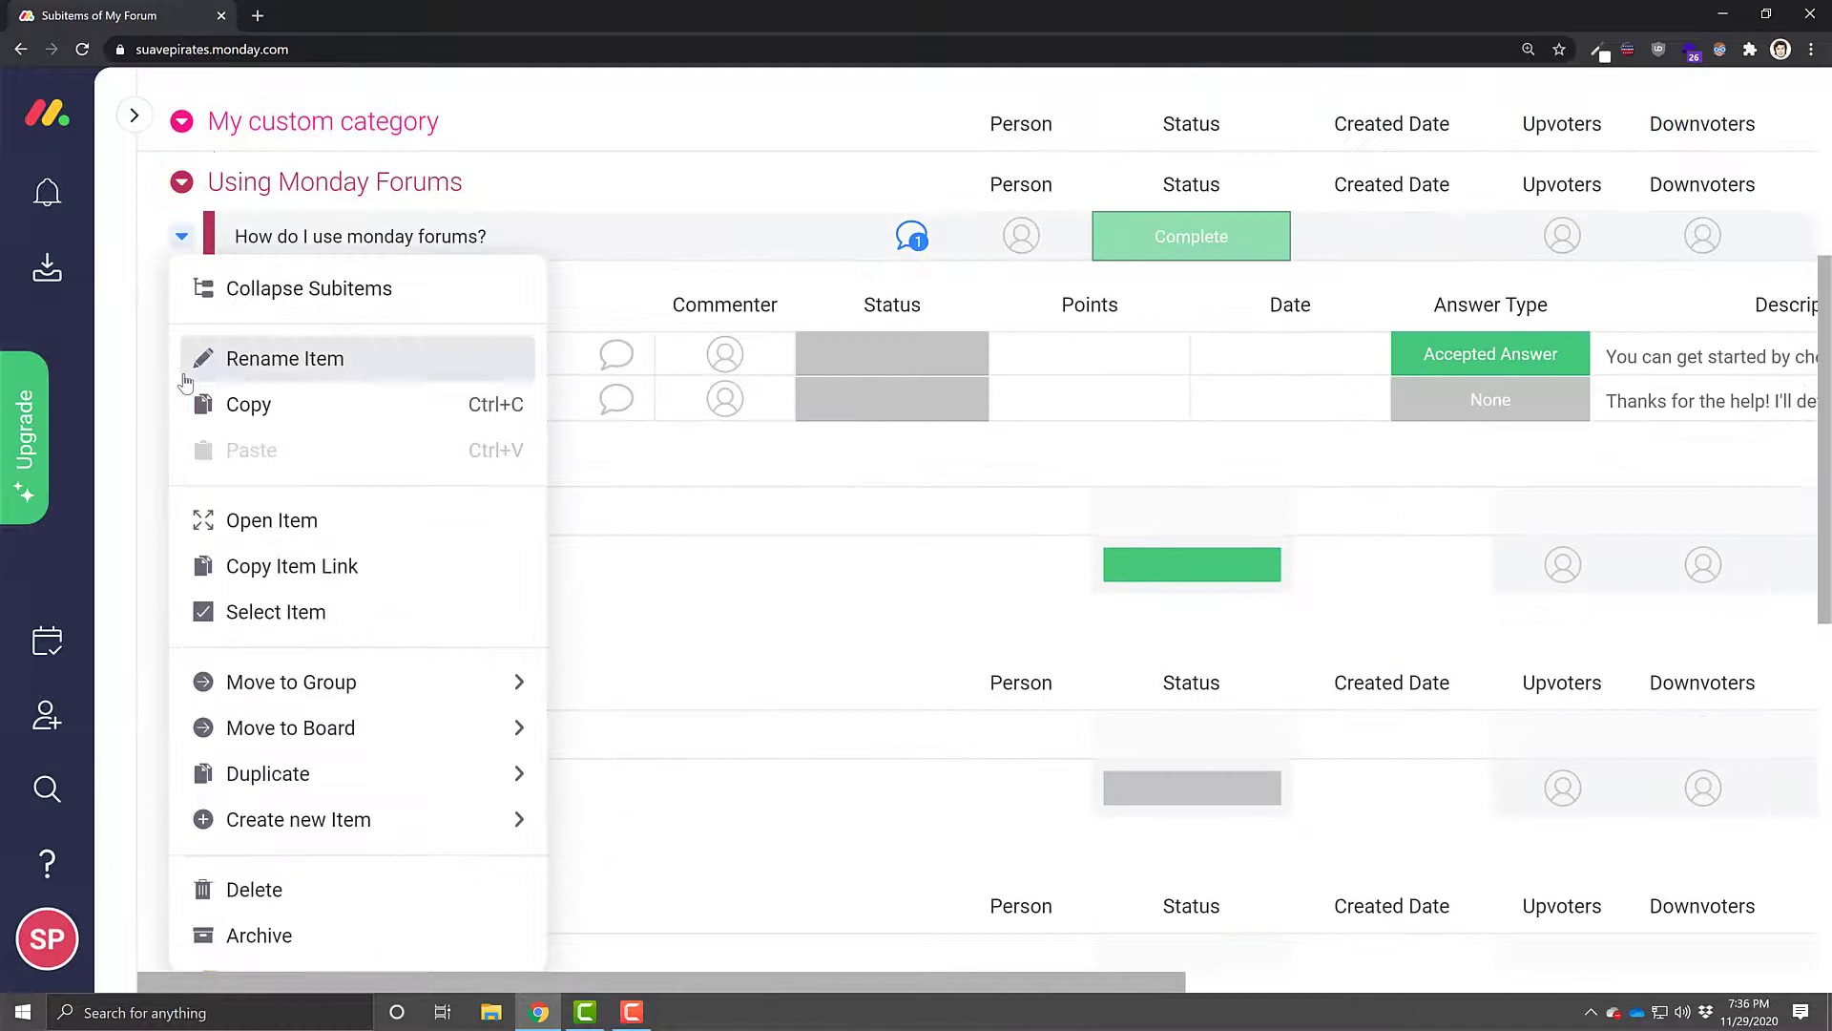
pyautogui.moveTo(384, 783)
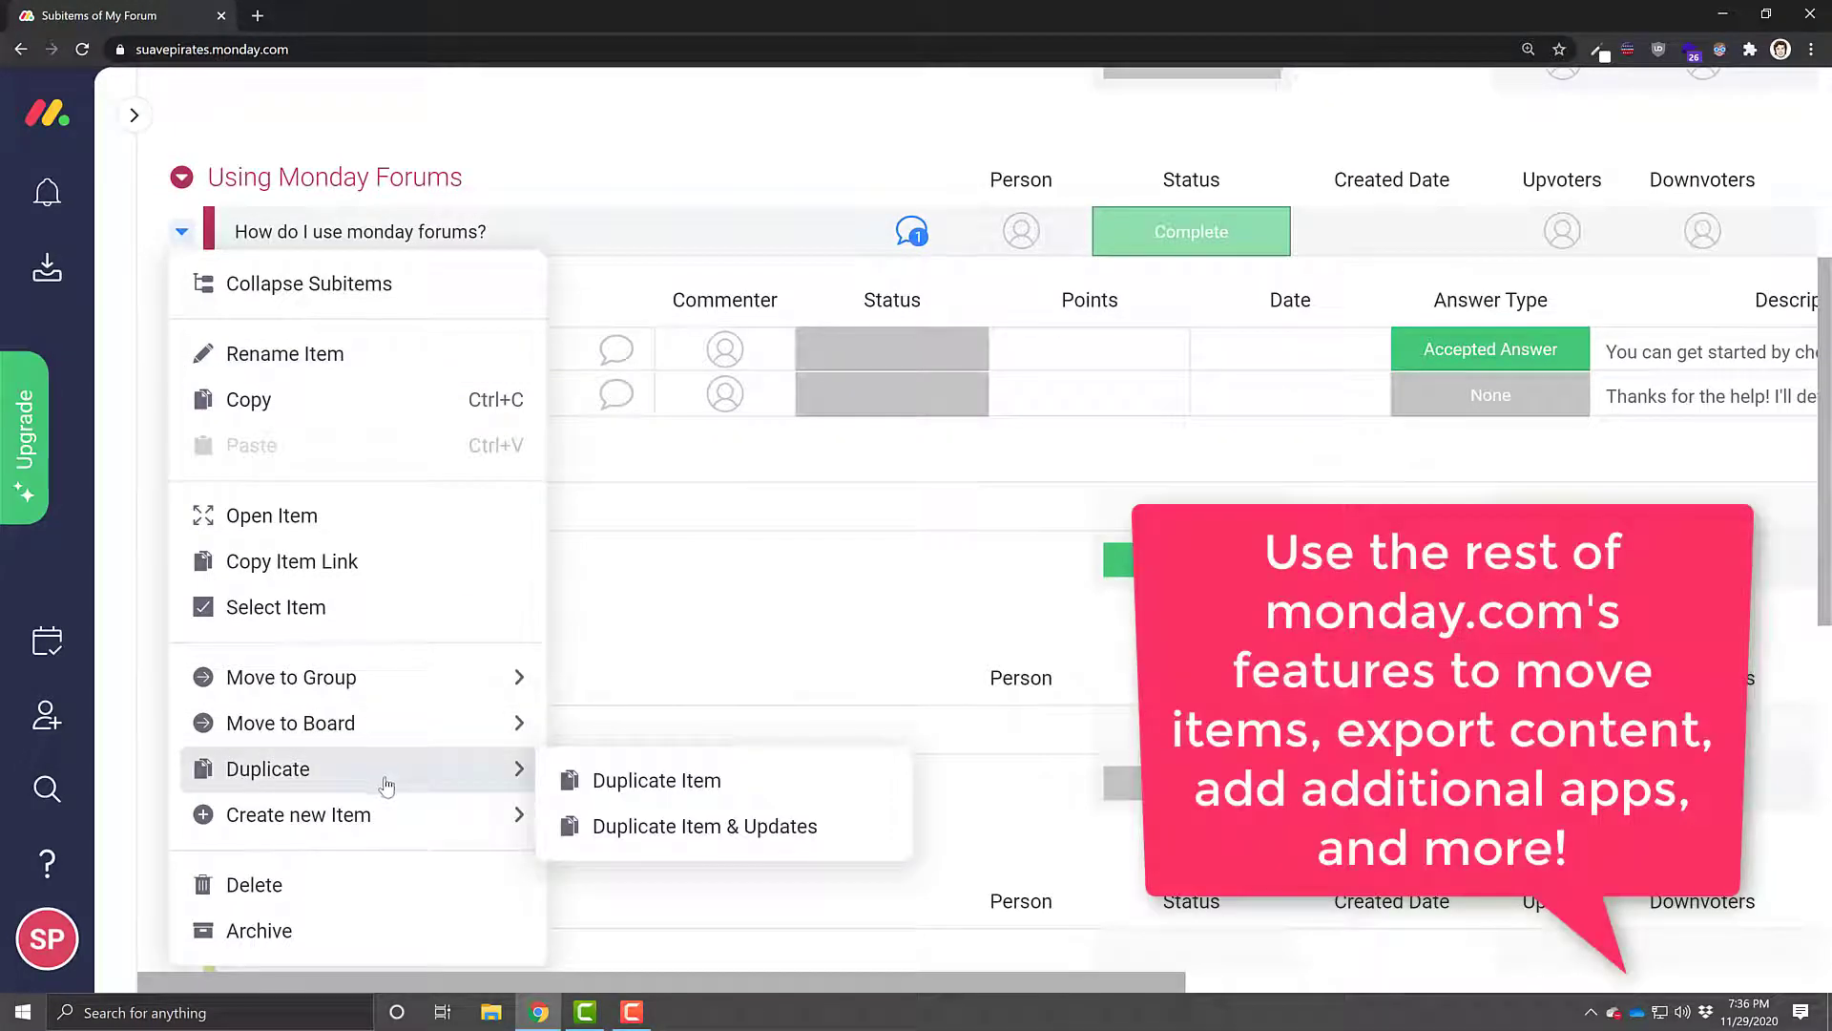
pyautogui.moveTo(390, 717)
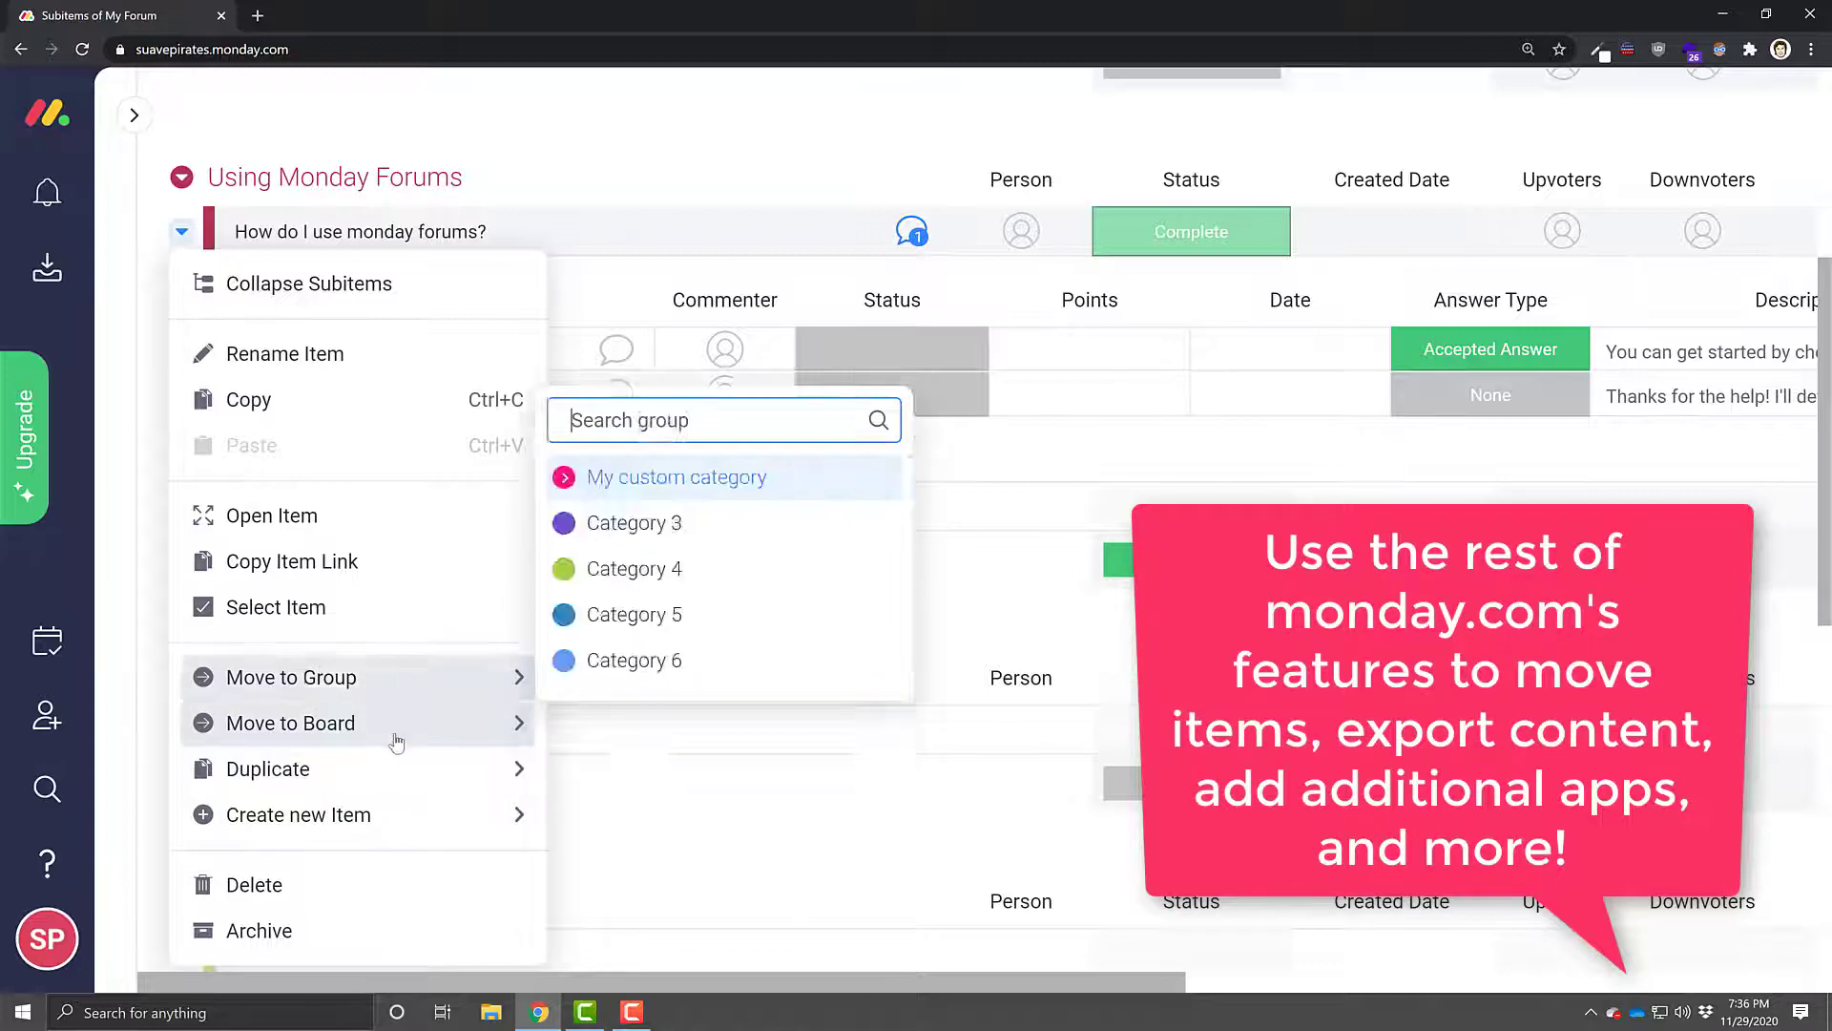
pyautogui.click(658, 619)
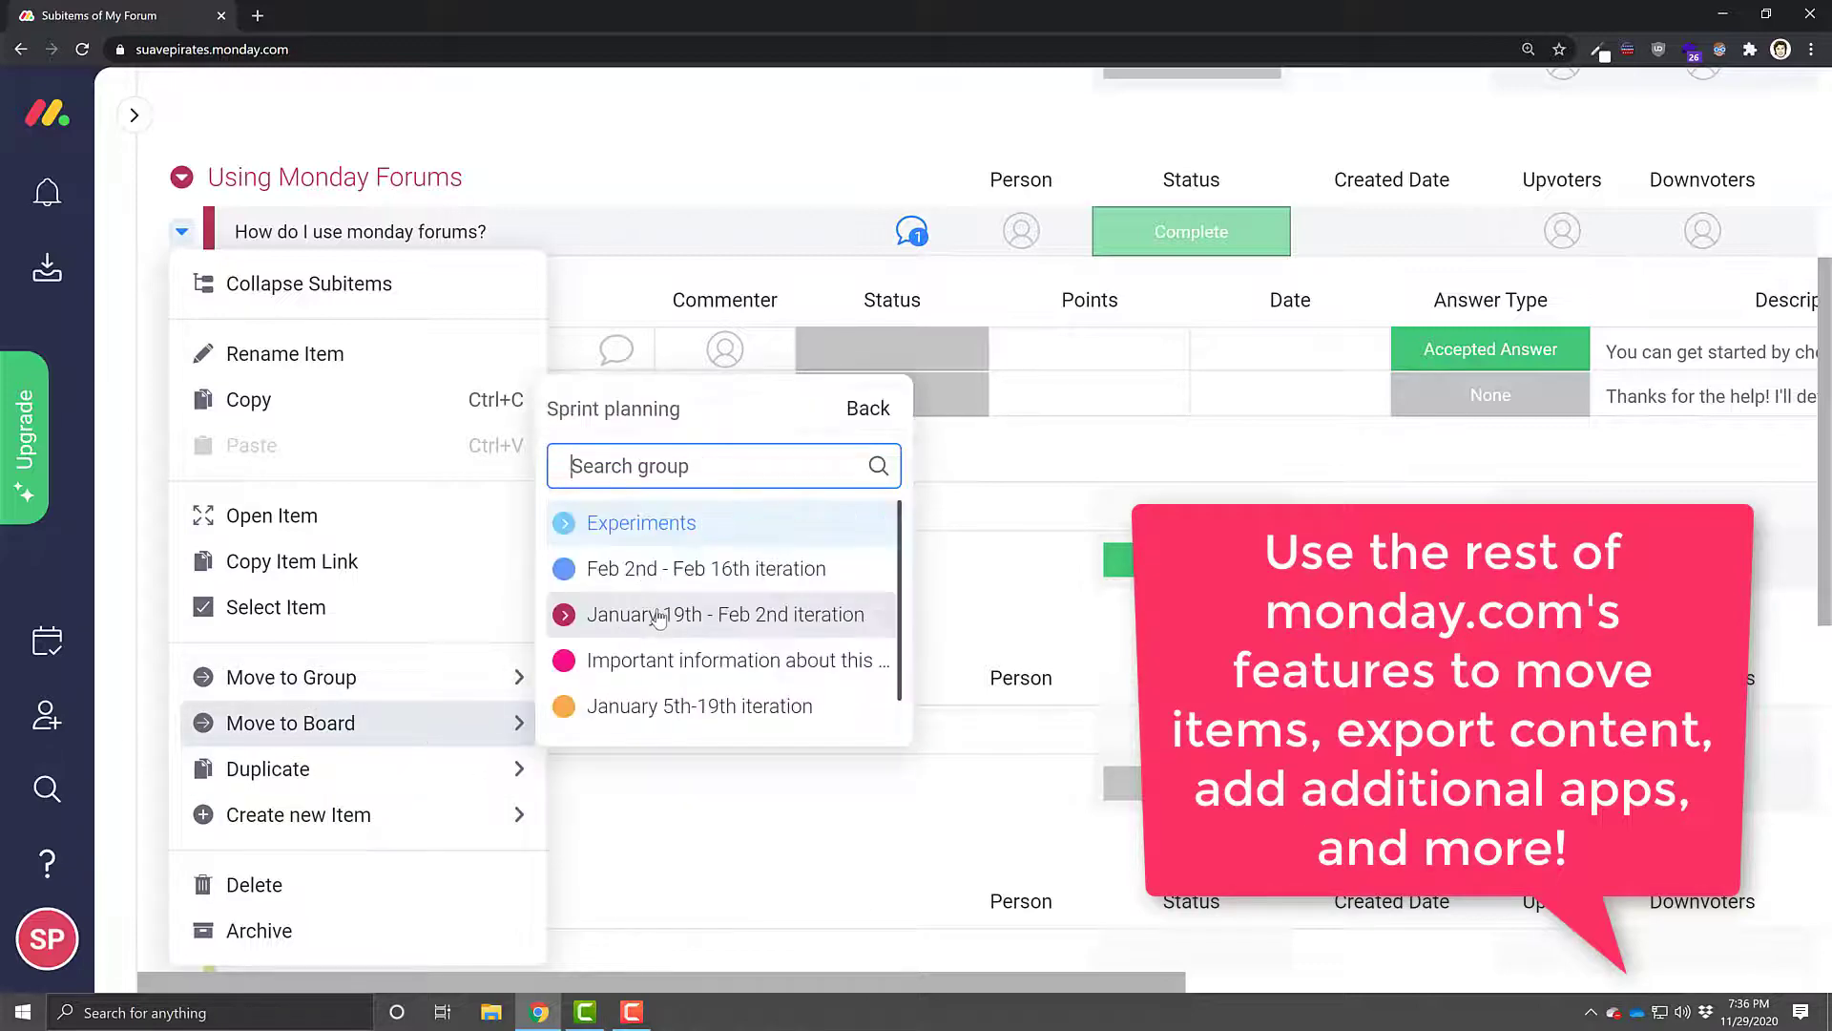
pyautogui.click(652, 707)
pyautogui.press('Return')
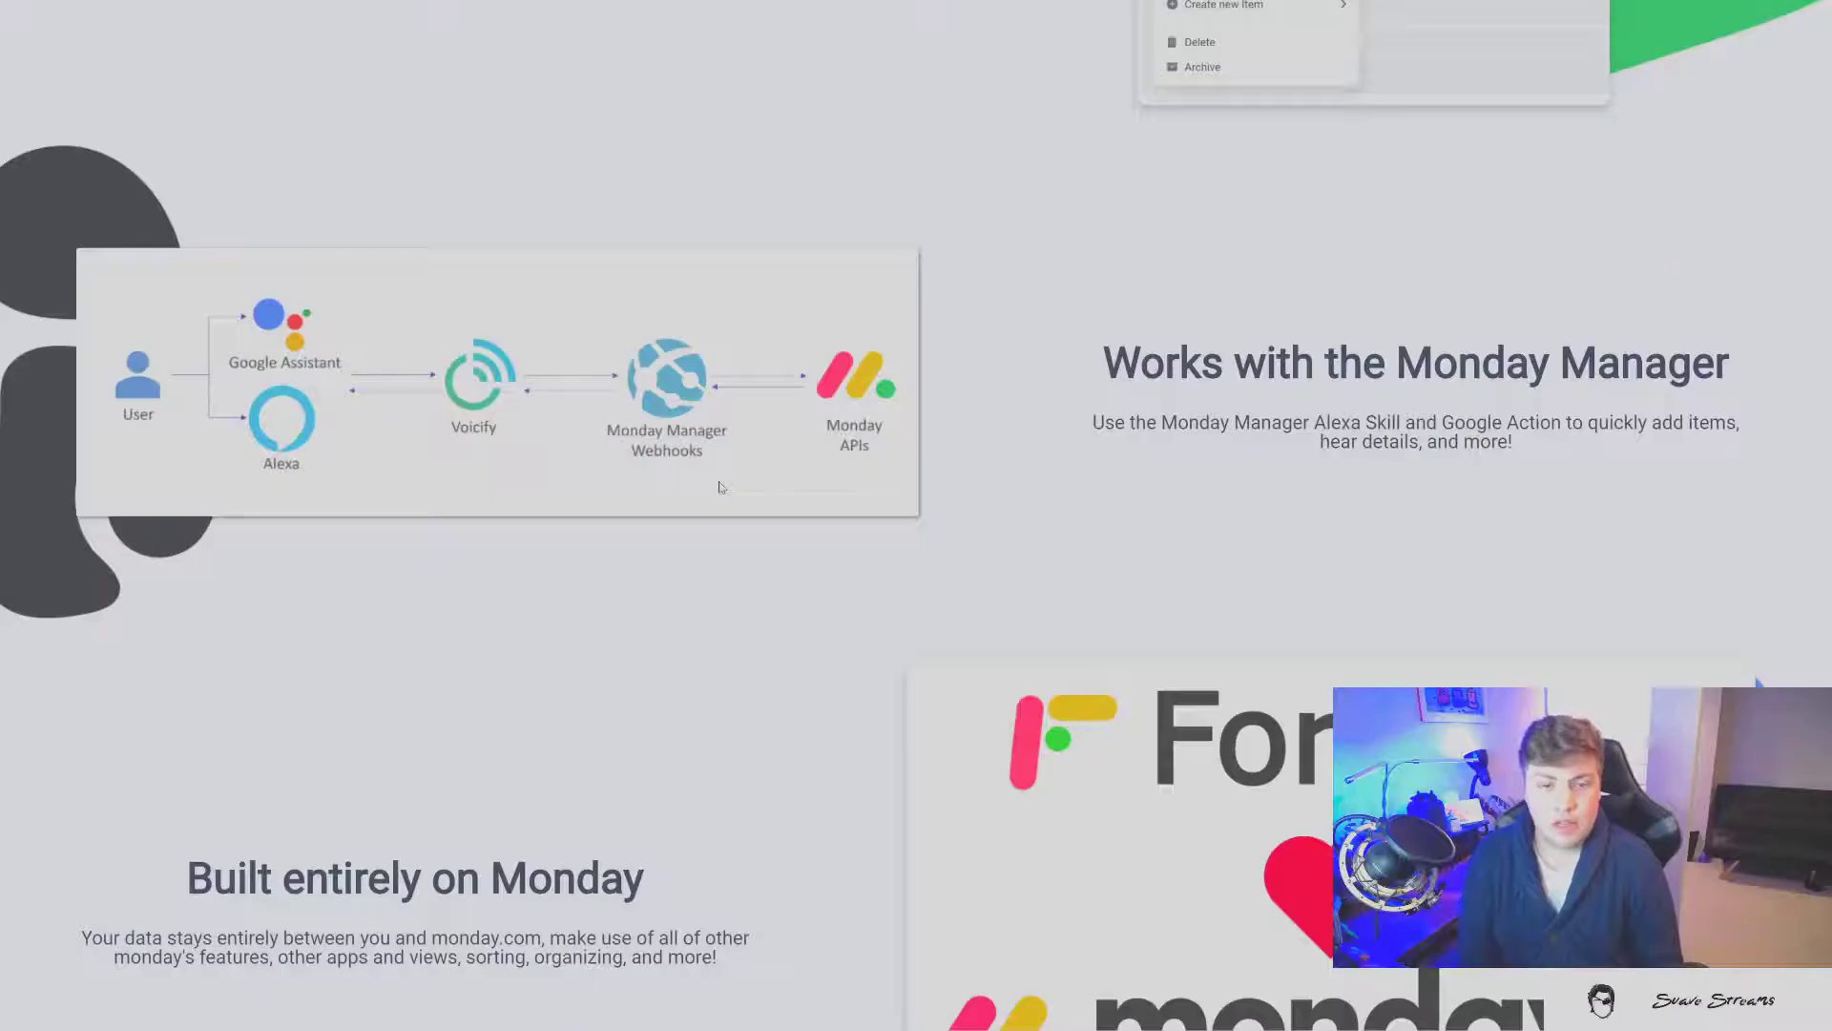